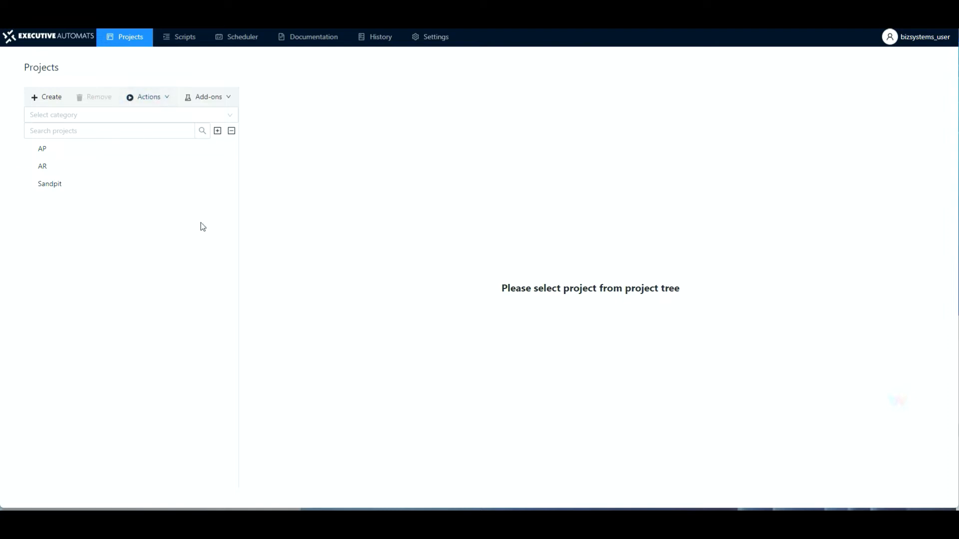
# - Open the "Create a purchase order and goods receipt" script from the AP project's scripts and launch it for recording
pyautogui.click(44, 151)
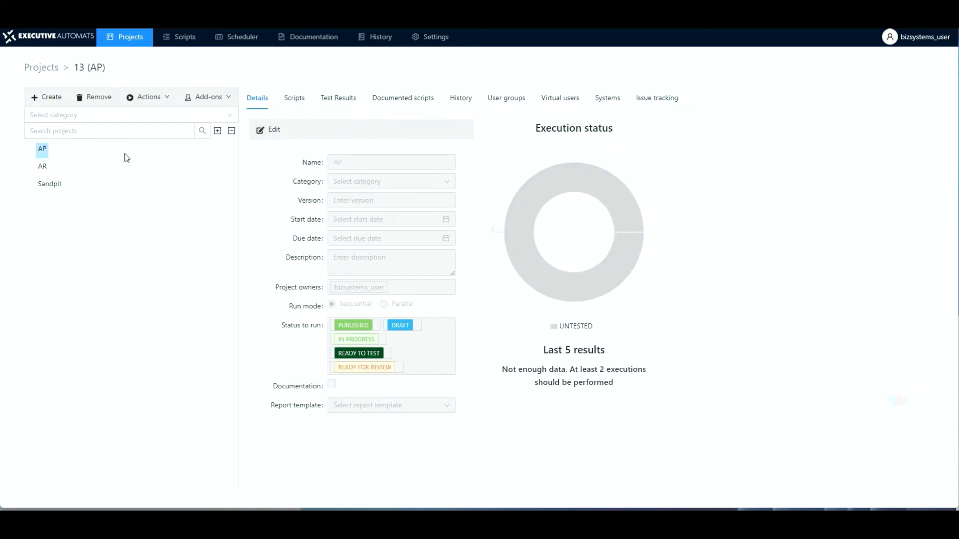
pyautogui.click(297, 98)
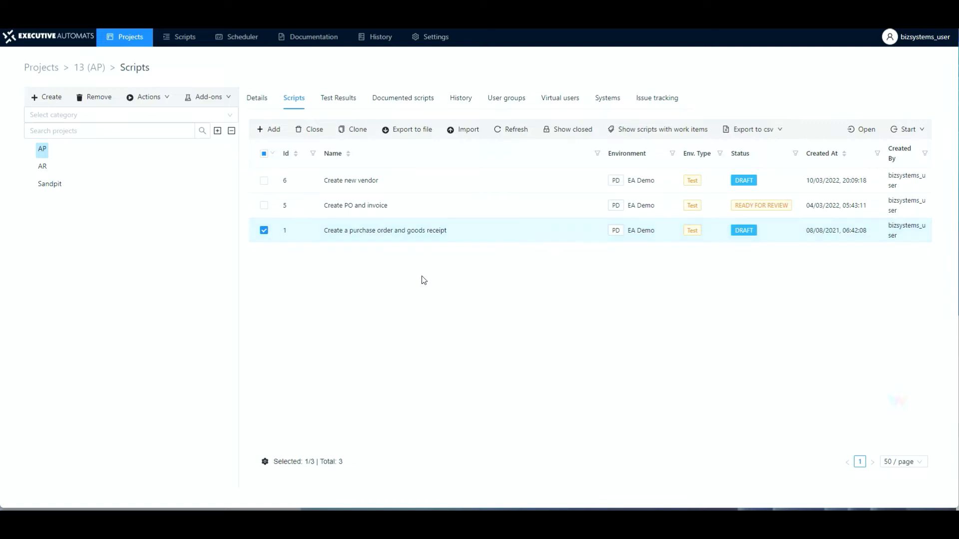
pyautogui.doubleClick(394, 231)
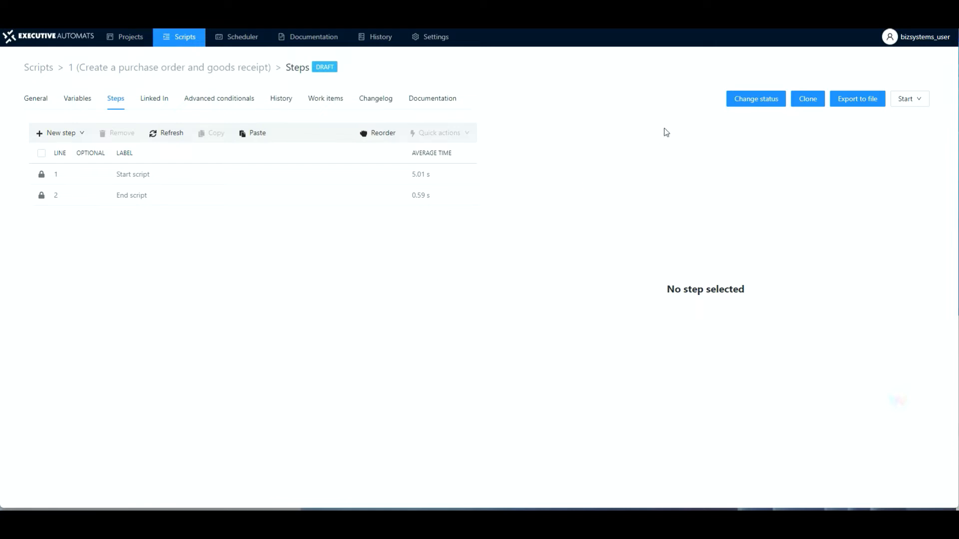
pyautogui.click(920, 101)
pyautogui.click(921, 118)
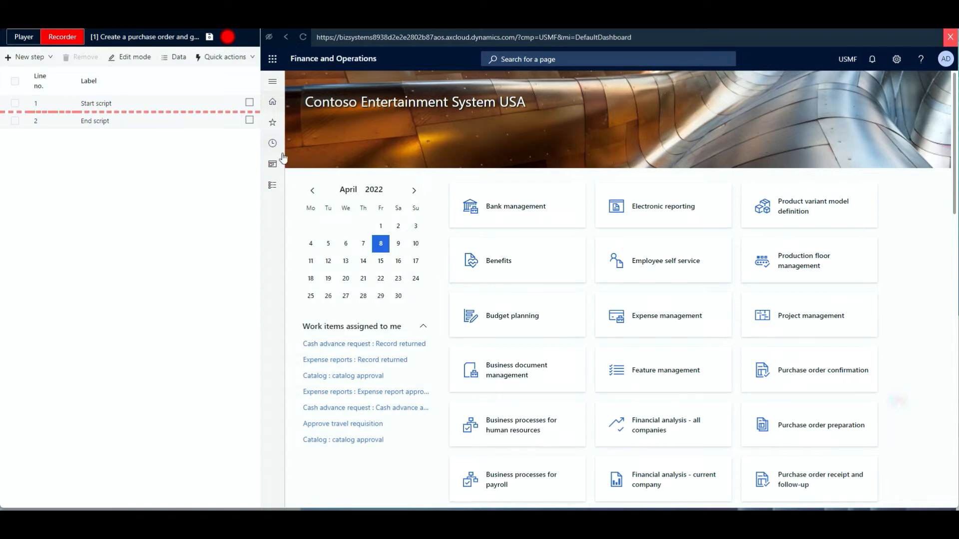
# - Begin recording and start a new purchase order from the All purchase orders list of Accounts payable
pyautogui.click(228, 38)
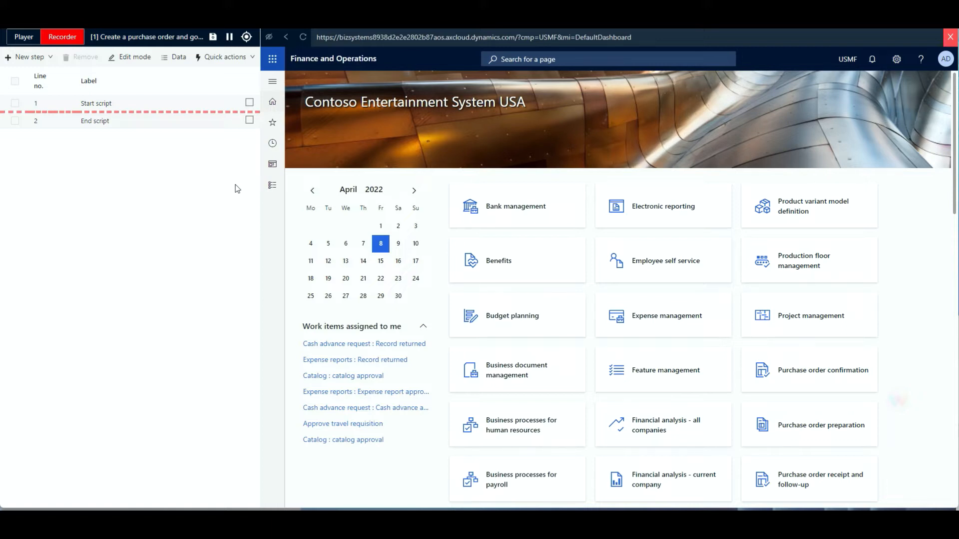
pyautogui.click(272, 187)
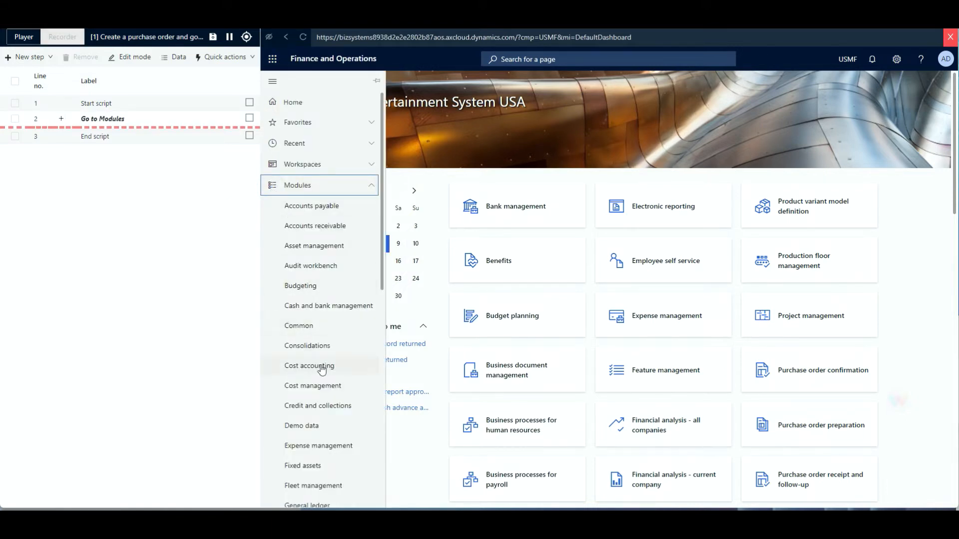
pyautogui.click(310, 207)
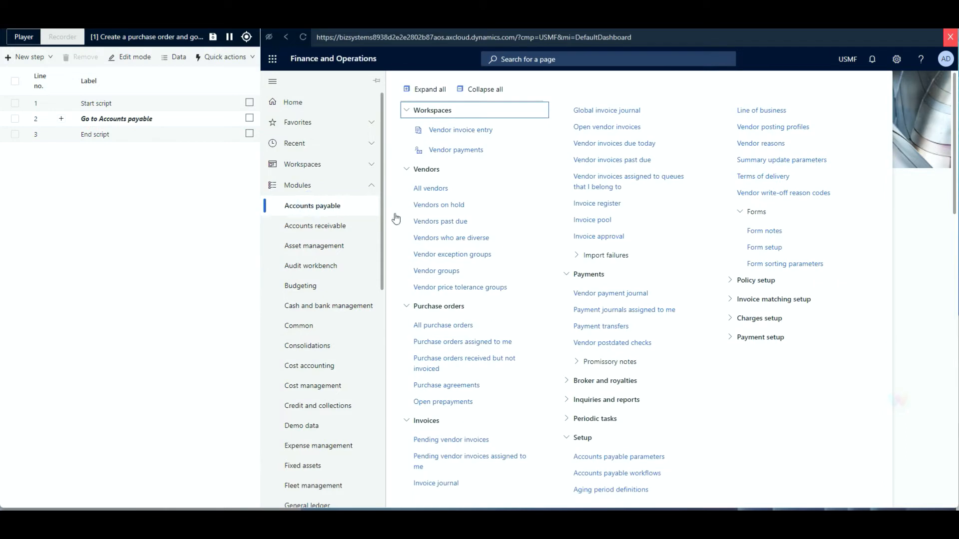
pyautogui.click(442, 325)
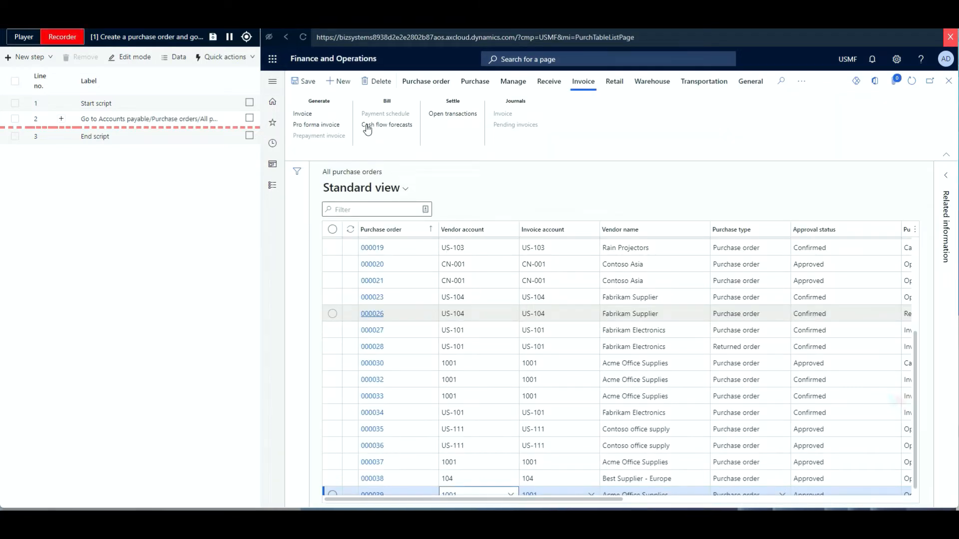
pyautogui.click(340, 84)
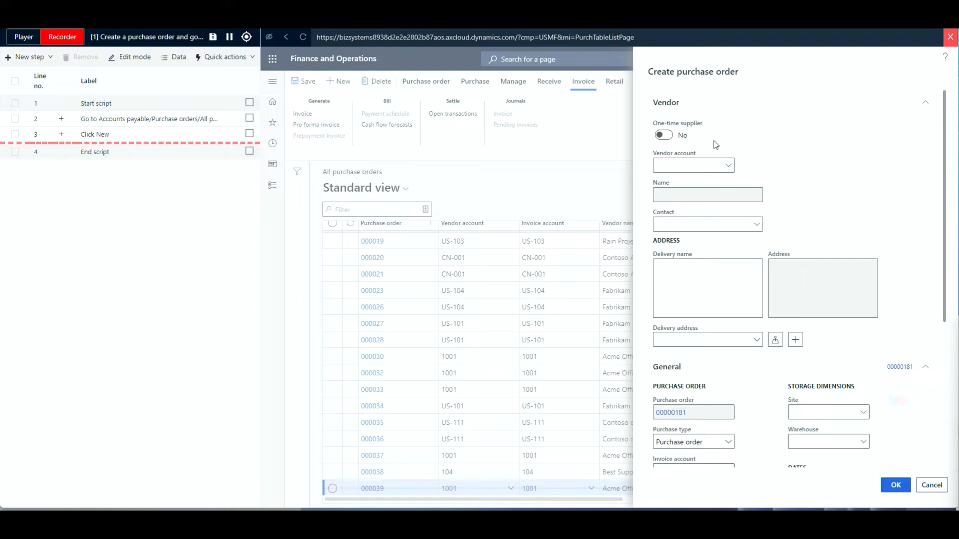
# - Filter the vendor account lookup by the exact account number of VENDNAME000002 and select that vendor for the order
pyautogui.click(728, 166)
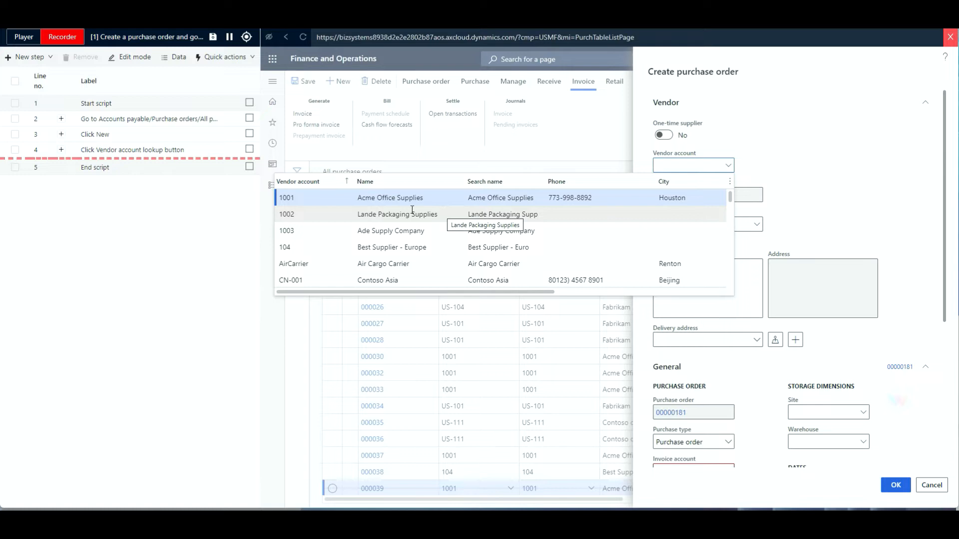
pyautogui.click(347, 183)
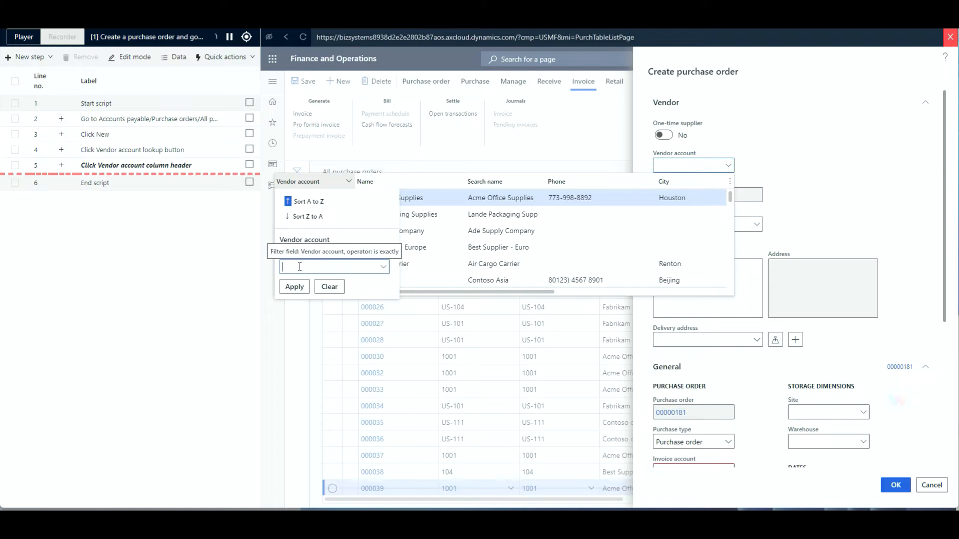
pyautogui.write('VENDACC000002')
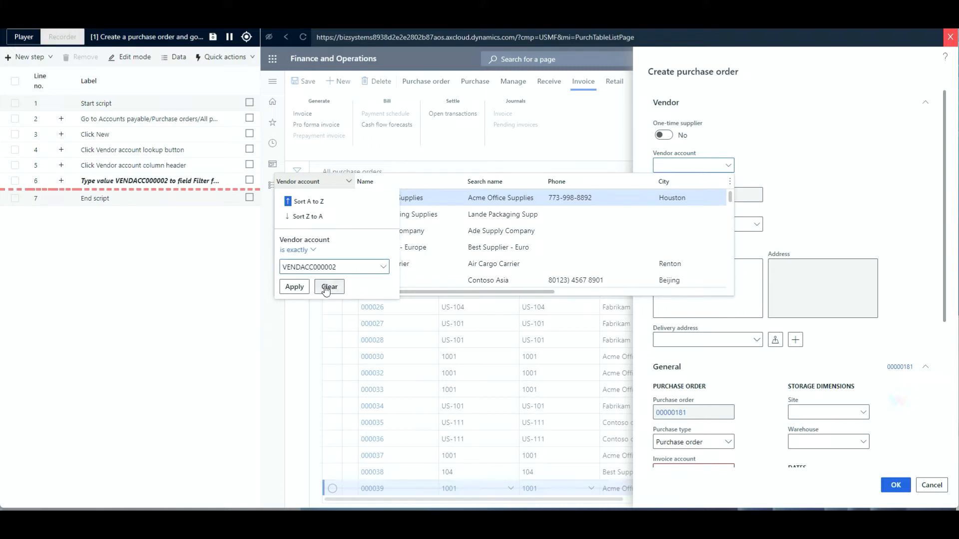
pyautogui.click(300, 289)
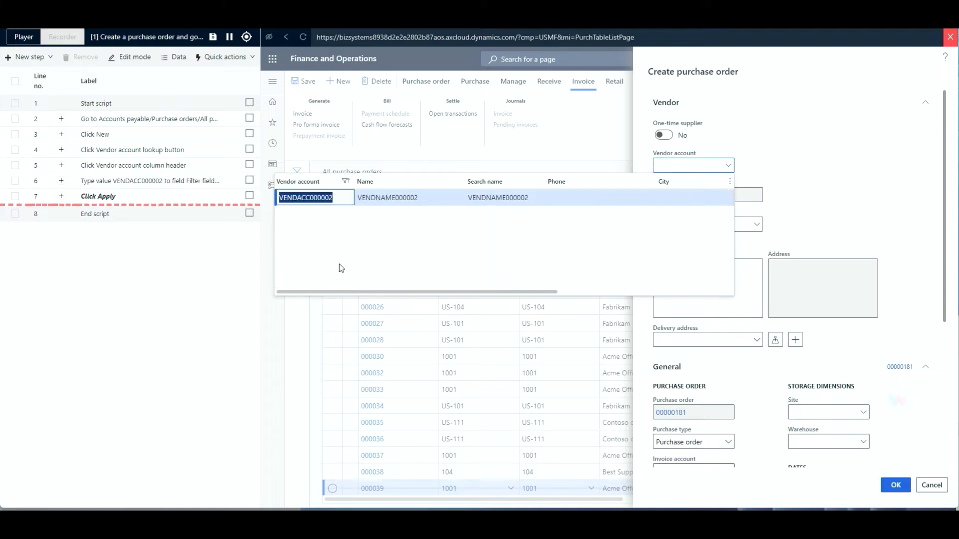
pyautogui.click(338, 197)
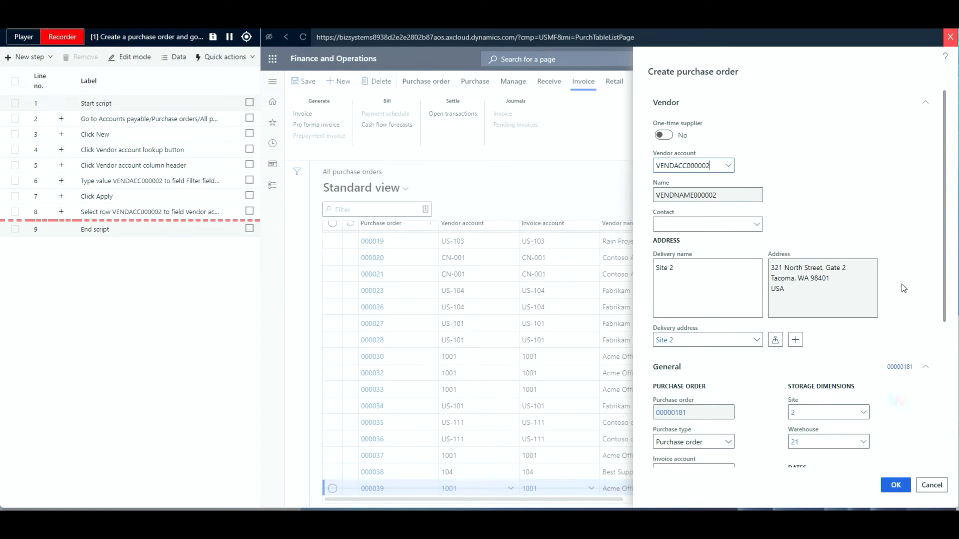
# - Collapse and re-expand the General section of the new purchase order to record showing it
pyautogui.scroll(-1, 905, 276)
pyautogui.scroll(-2, 905, 276)
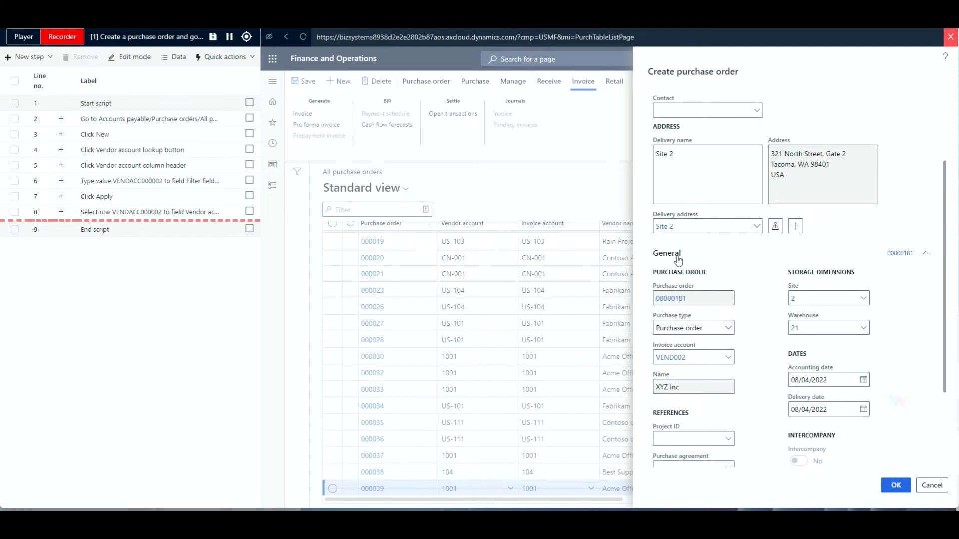
pyautogui.click(744, 253)
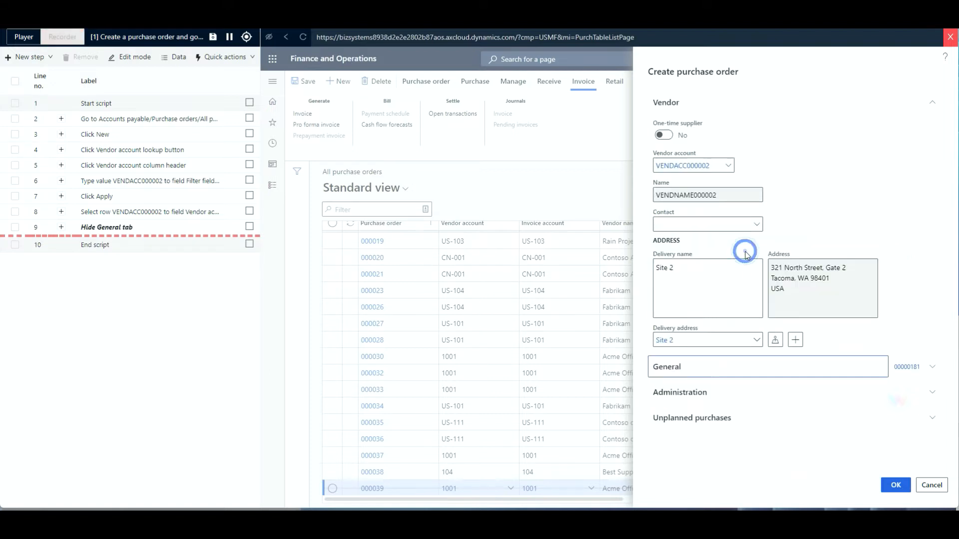
pyautogui.click(736, 370)
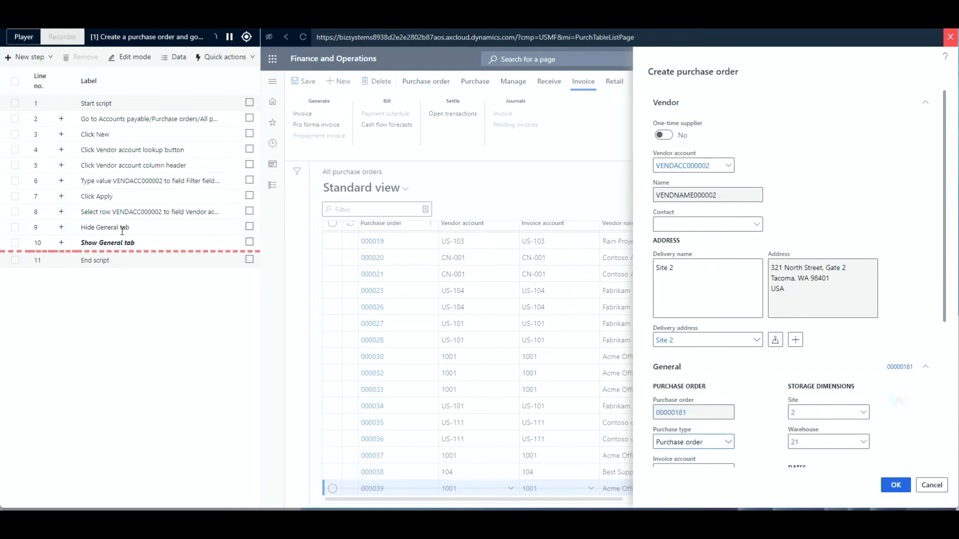
# - Remove the recorded "Hide General tab" step from the script
pyautogui.click(15, 227)
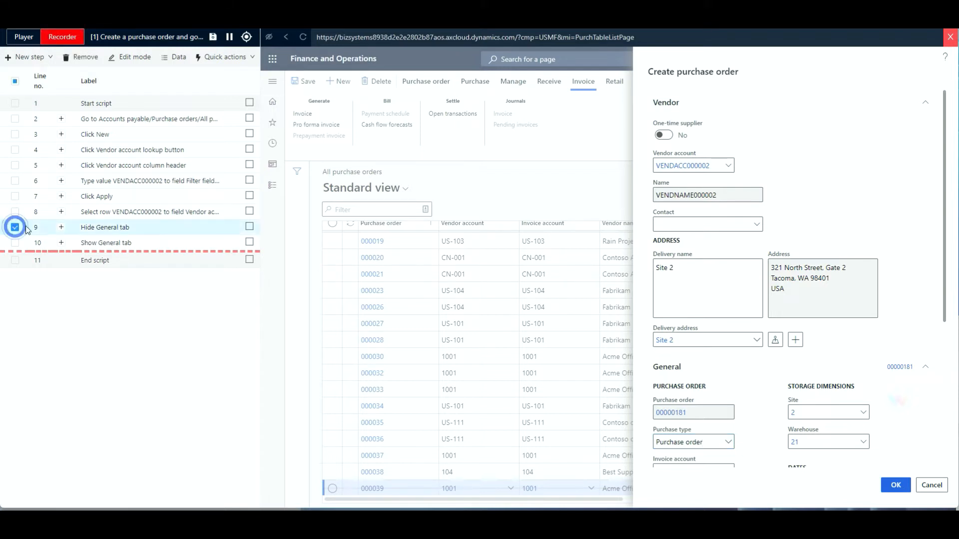
pyautogui.click(85, 59)
pyautogui.click(543, 129)
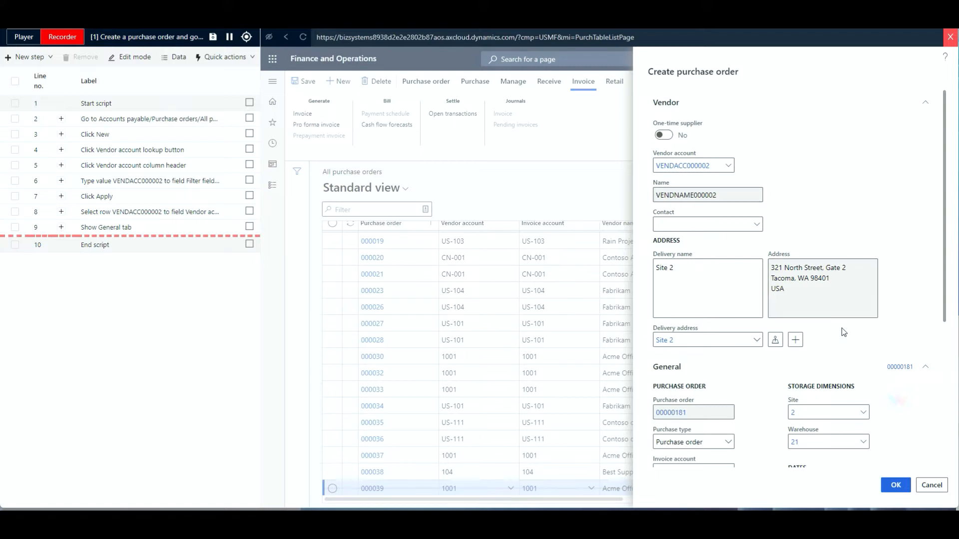
# - Create an inspect step labelled "Get value PO Number" that stores the purchase order number in the local variable PONUM, and leave inspect mode
pyautogui.scroll(-1, 841, 334)
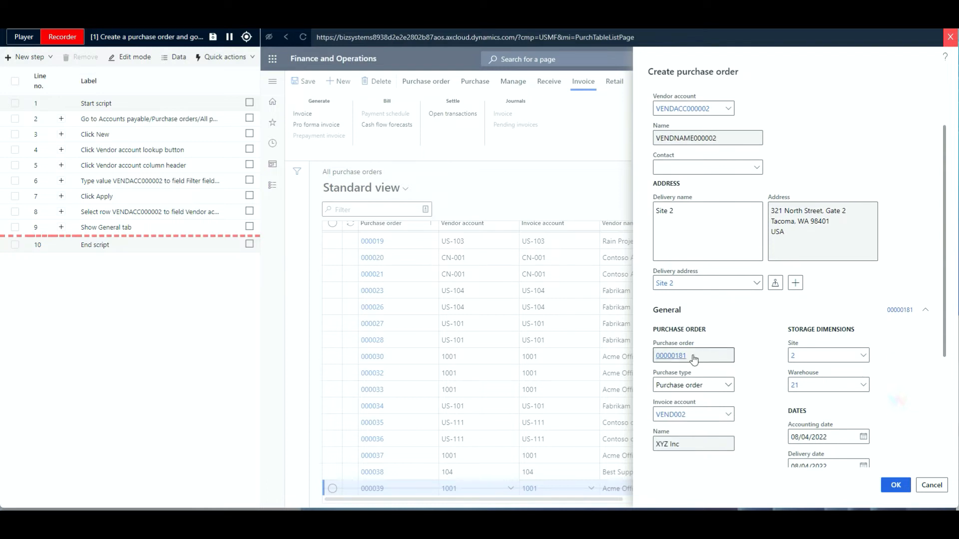
pyautogui.scroll(-1, 761, 367)
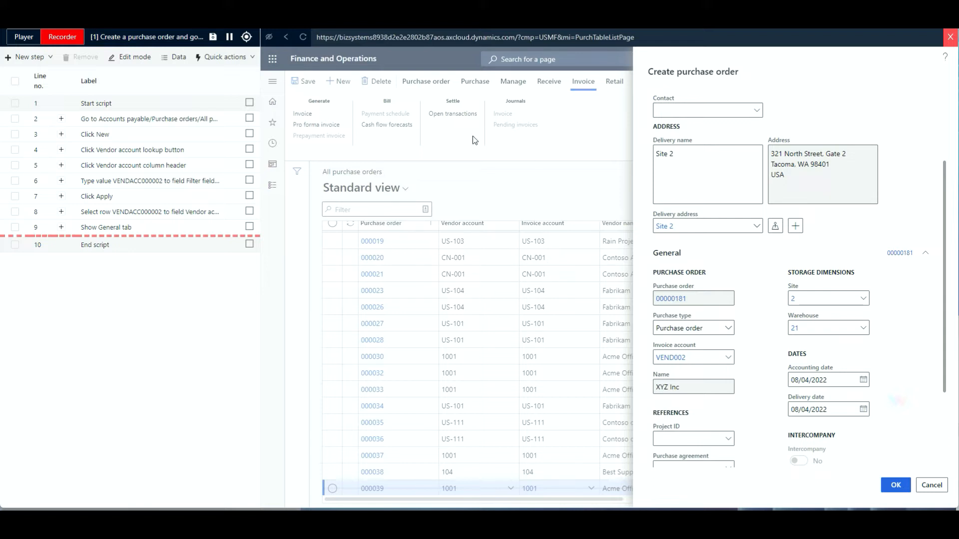
pyautogui.click(246, 39)
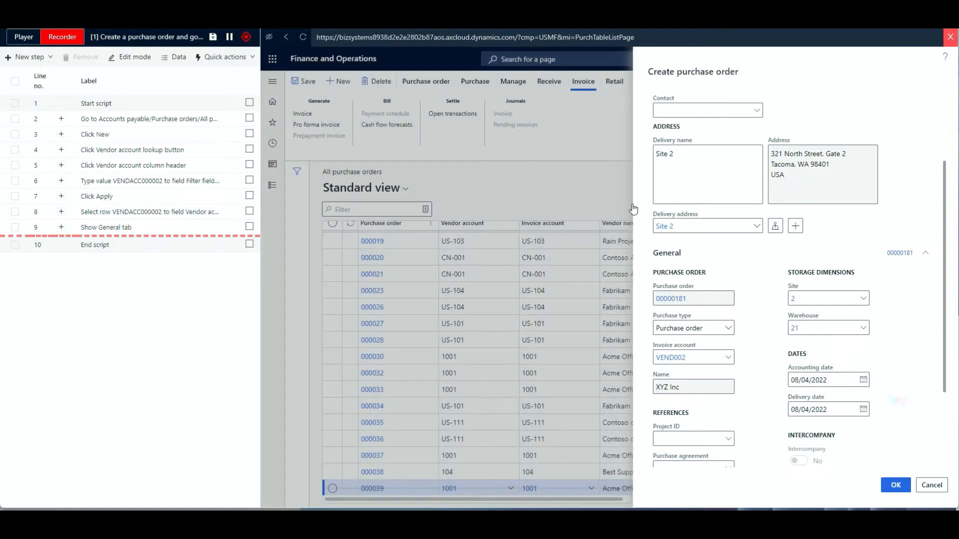
pyautogui.click(671, 300)
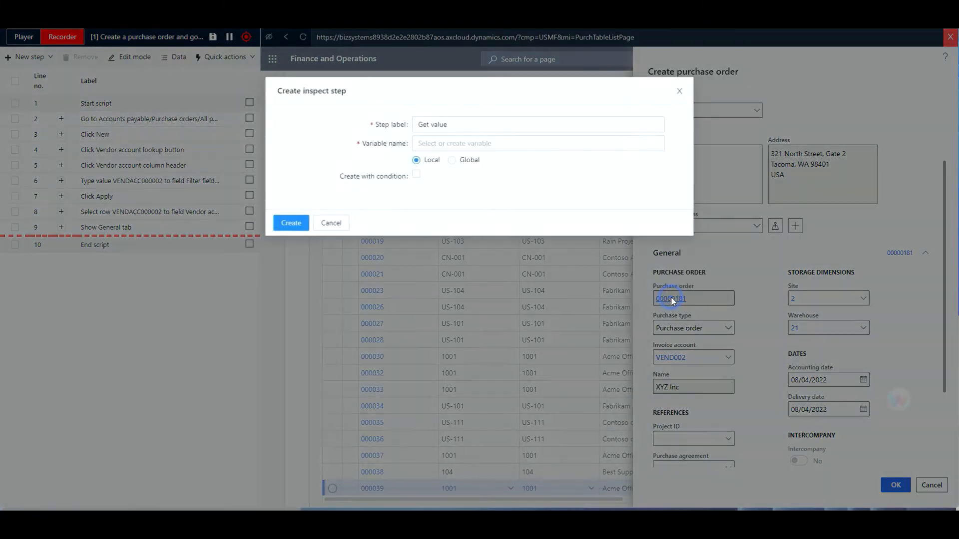
pyautogui.click(455, 124)
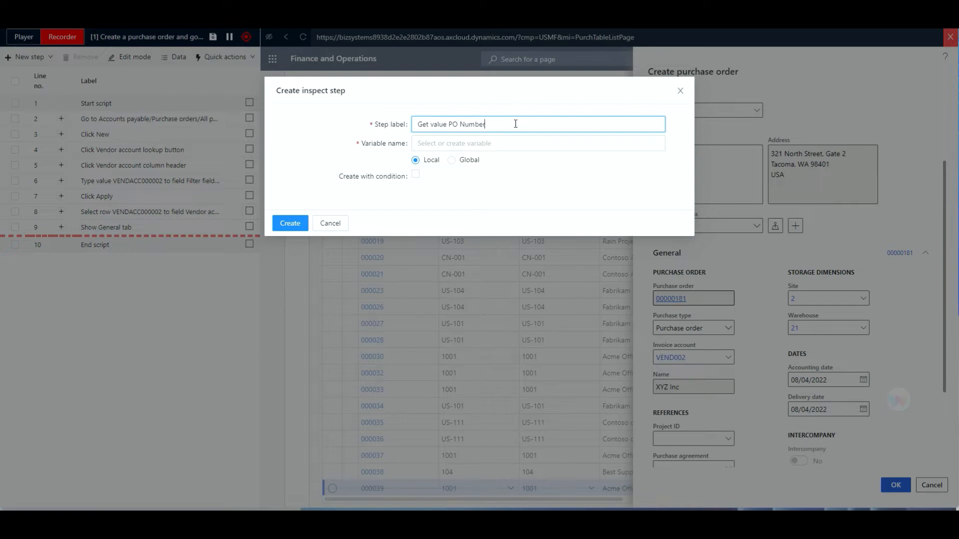
pyautogui.click(443, 144)
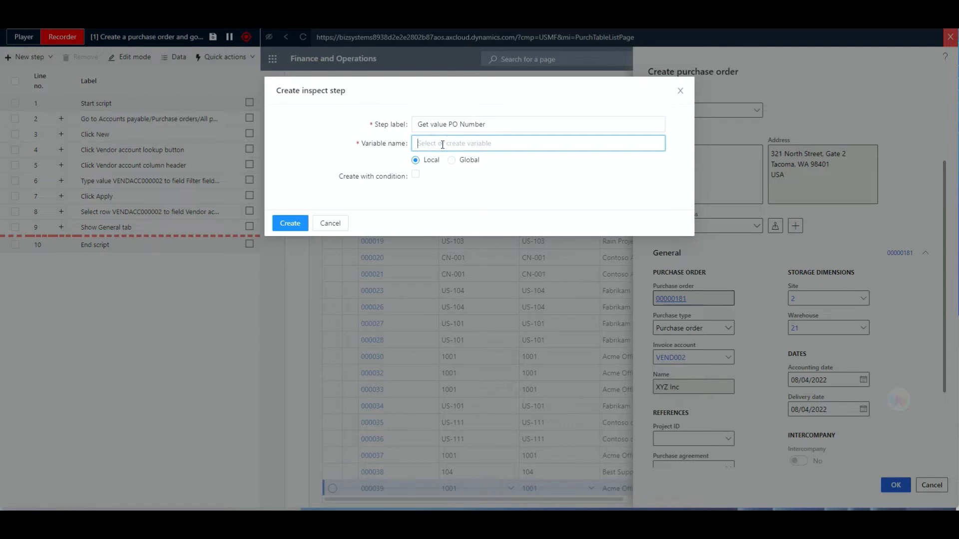
pyautogui.write('PONUM')
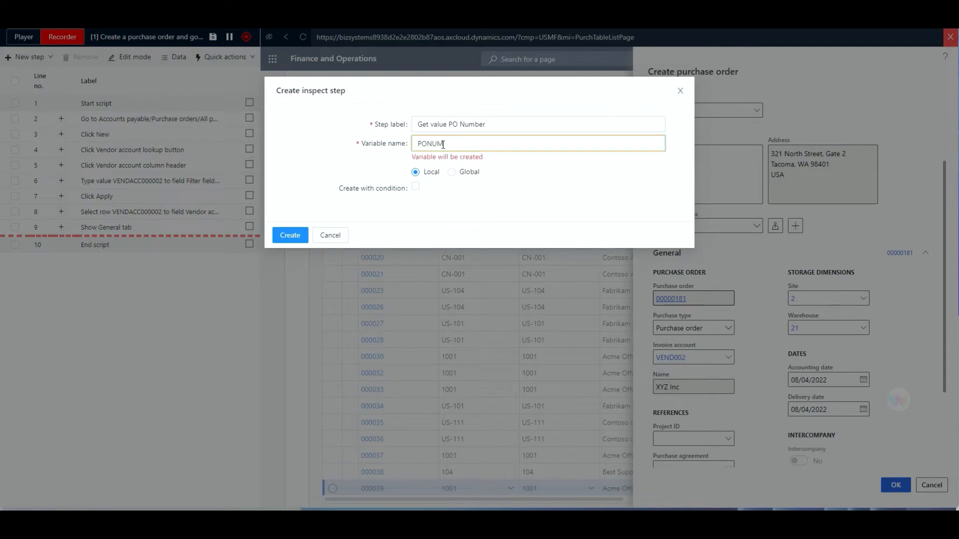
pyautogui.click(288, 236)
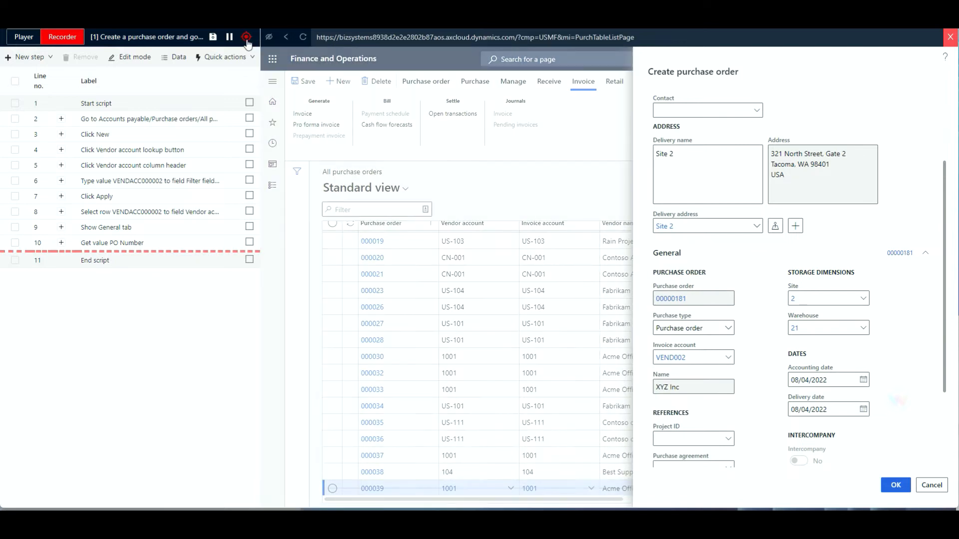
pyautogui.click(246, 38)
# - Confirm creation of the purchase order and select item number 1000 (Surface Pro 128 GB) on its first line
pyautogui.scroll(-3, 763, 369)
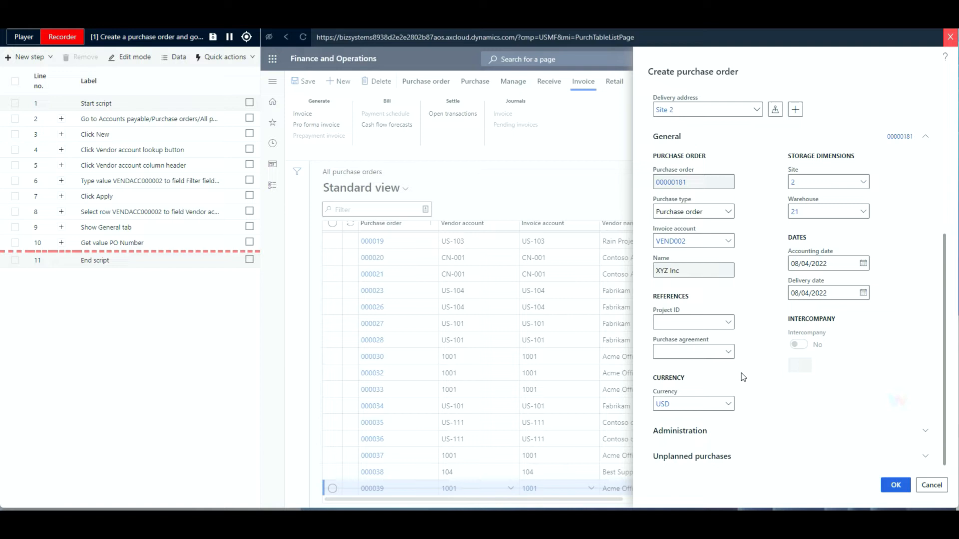
pyautogui.click(895, 487)
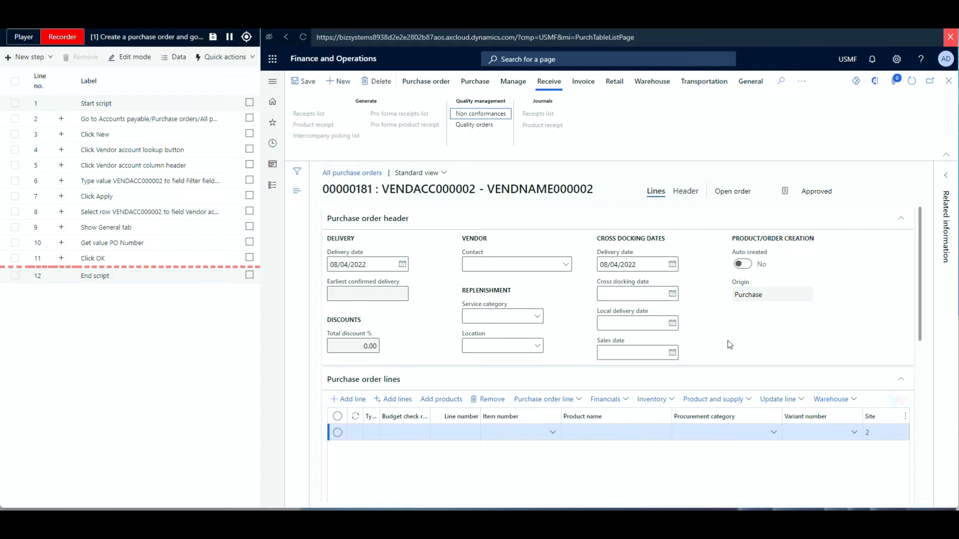
pyautogui.scroll(-2, 720, 326)
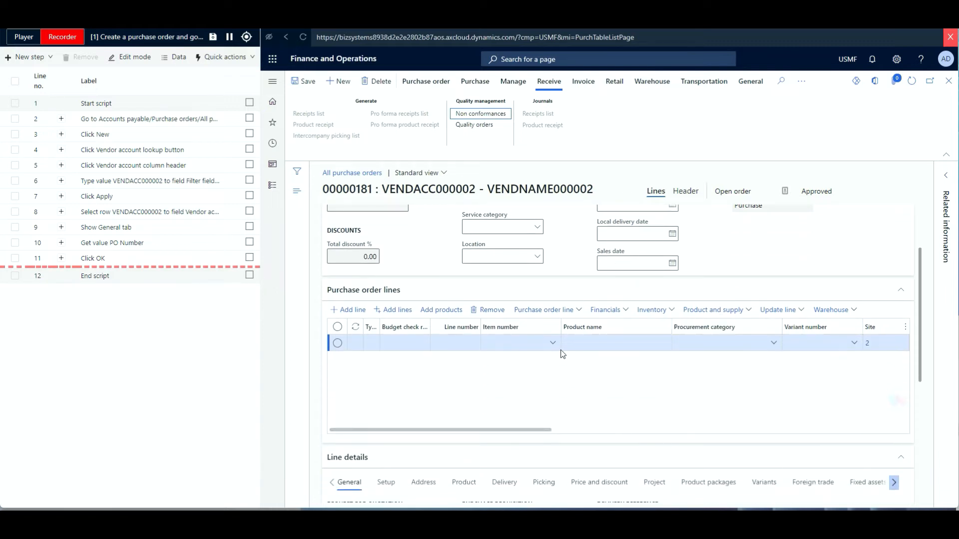
pyautogui.click(552, 344)
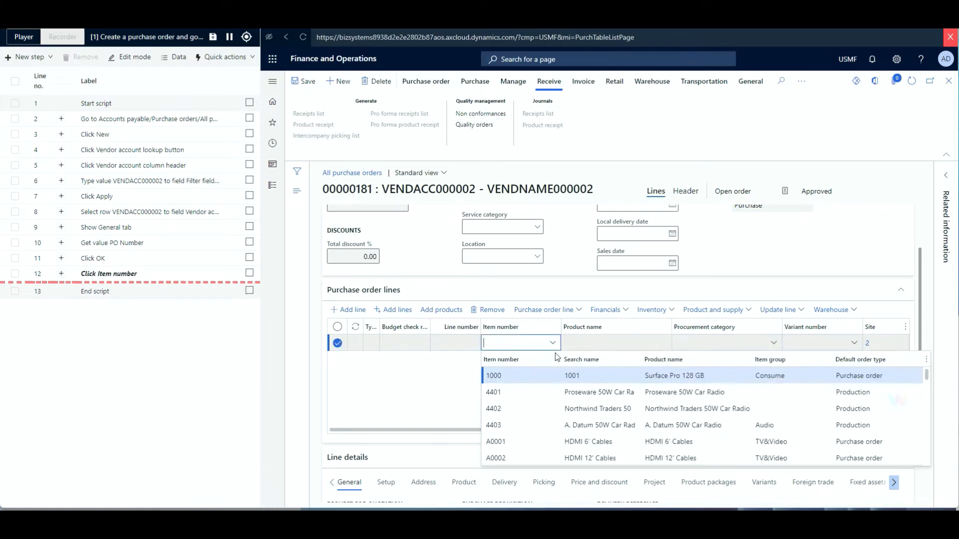
pyautogui.click(510, 376)
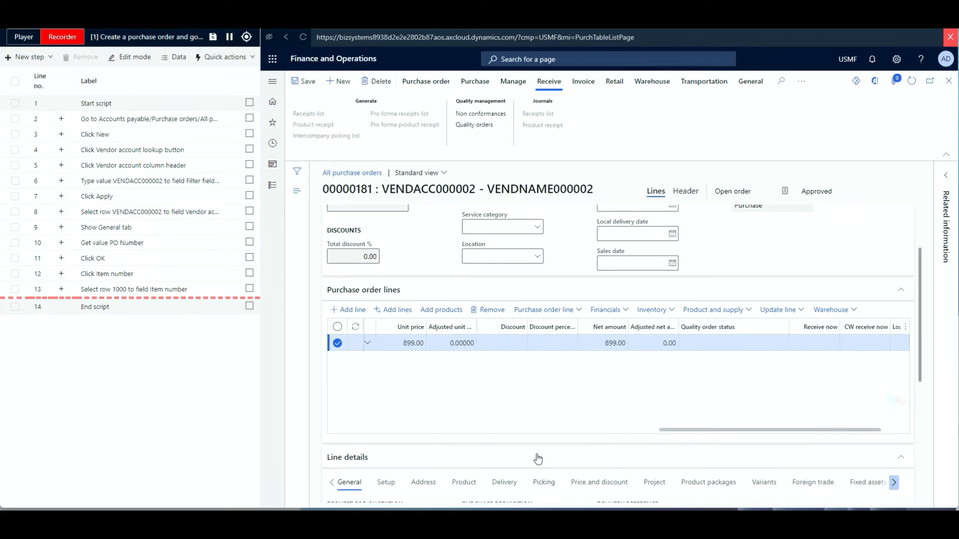
# - Pause the recording and collapse the Line details section of the purchase order
pyautogui.scroll(-4, 538, 459)
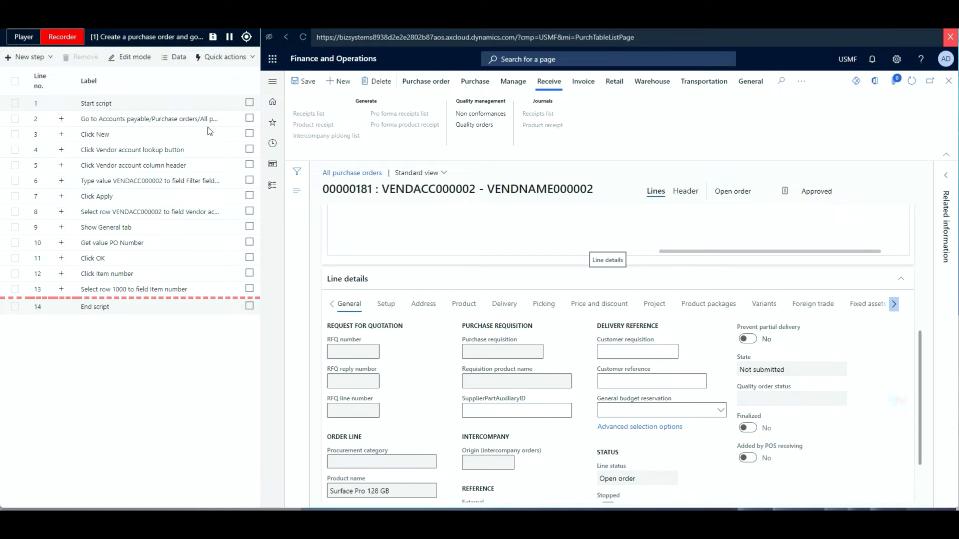
pyautogui.click(230, 39)
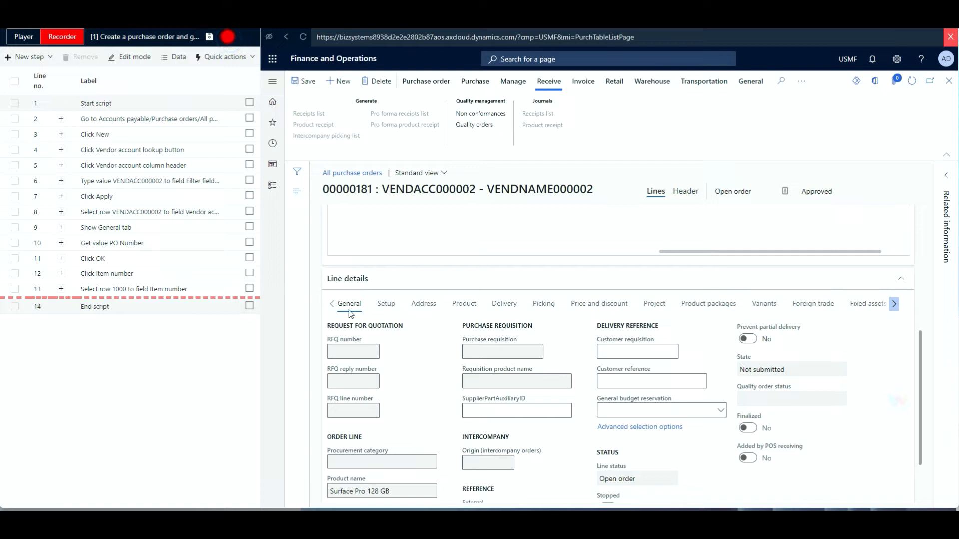
pyautogui.click(434, 281)
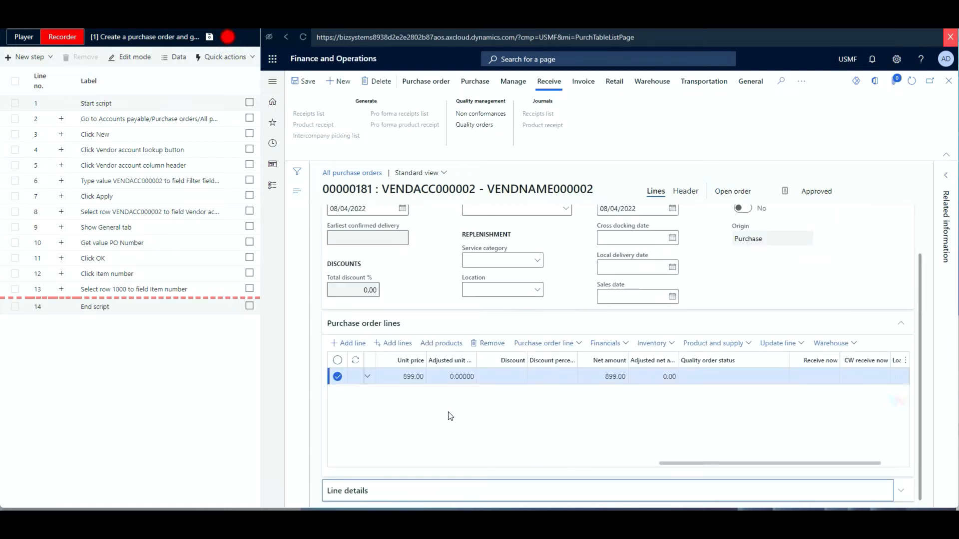
# - Resume the recording, expand Line details, and set the order line's item sales tax group to ALL in its setup
pyautogui.click(228, 38)
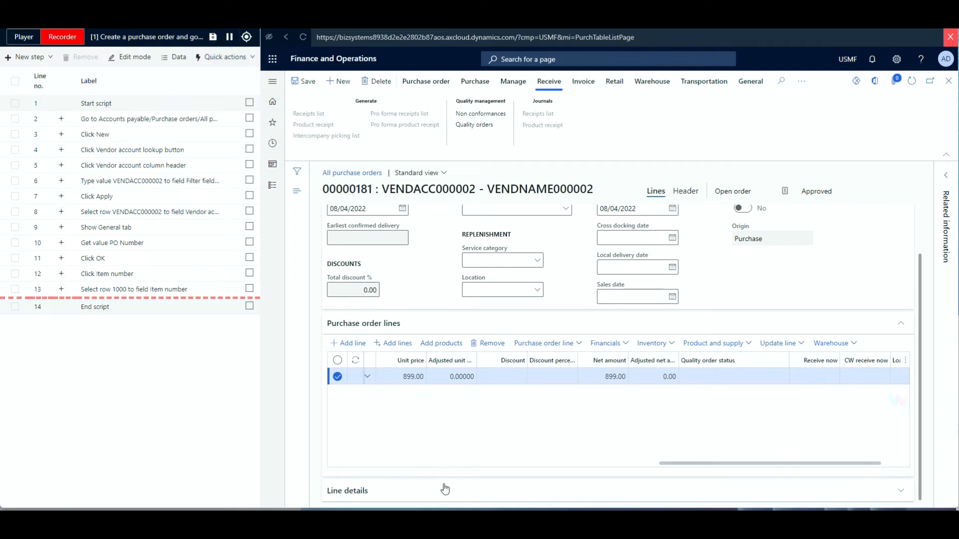
pyautogui.click(399, 490)
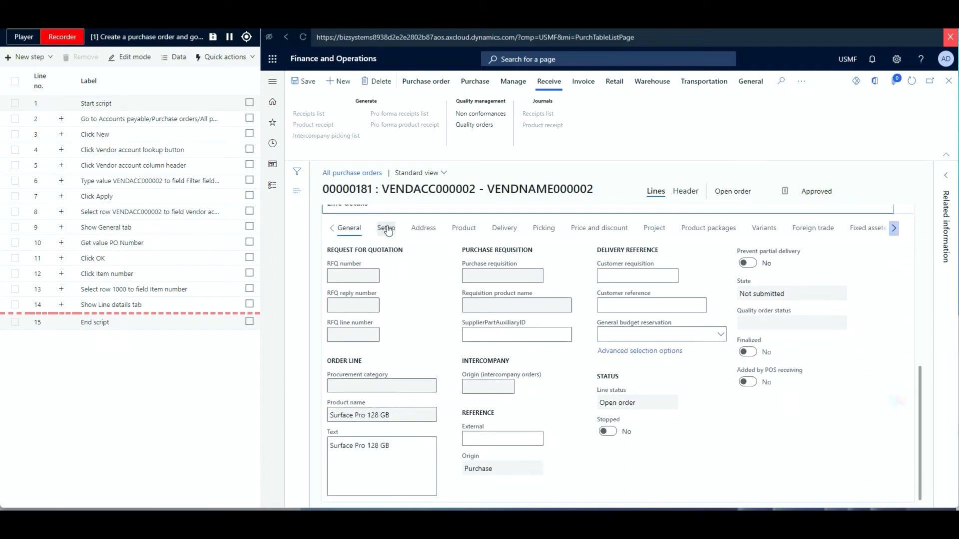
pyautogui.click(386, 229)
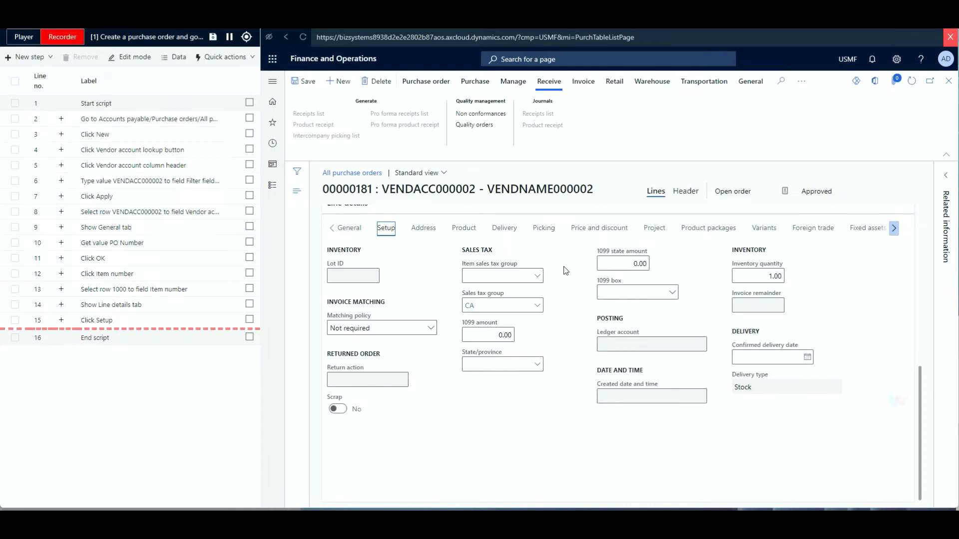
pyautogui.click(537, 275)
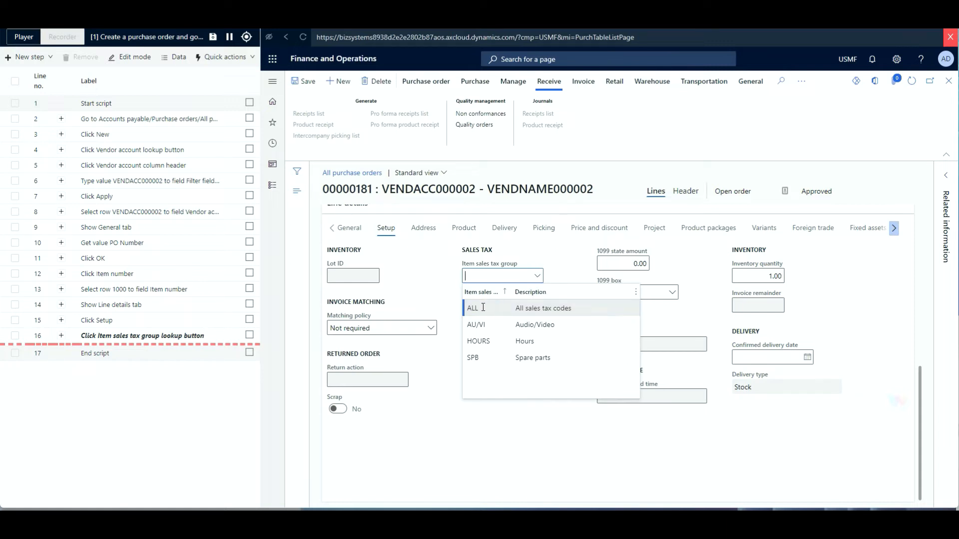
pyautogui.click(483, 308)
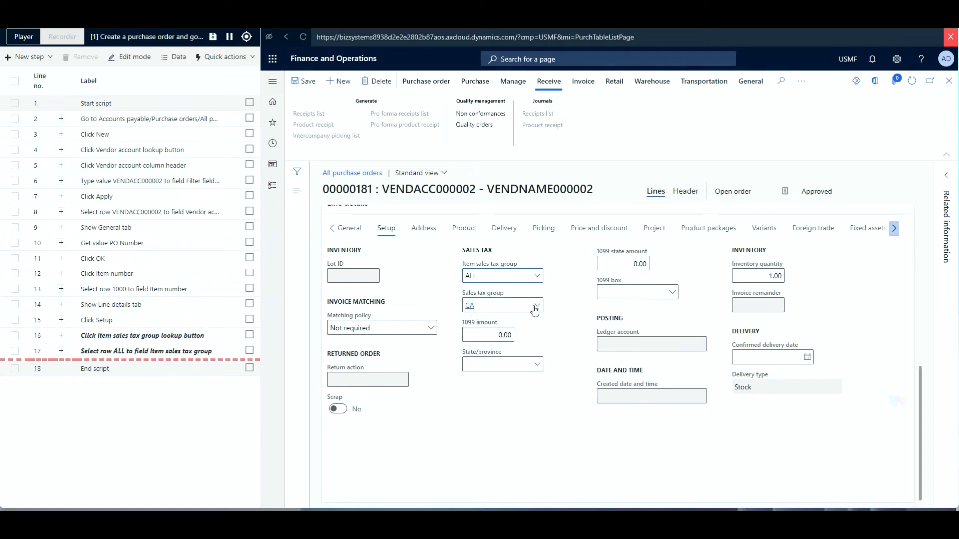
# - Save the purchase order and confirm it
pyautogui.scroll(2, 568, 357)
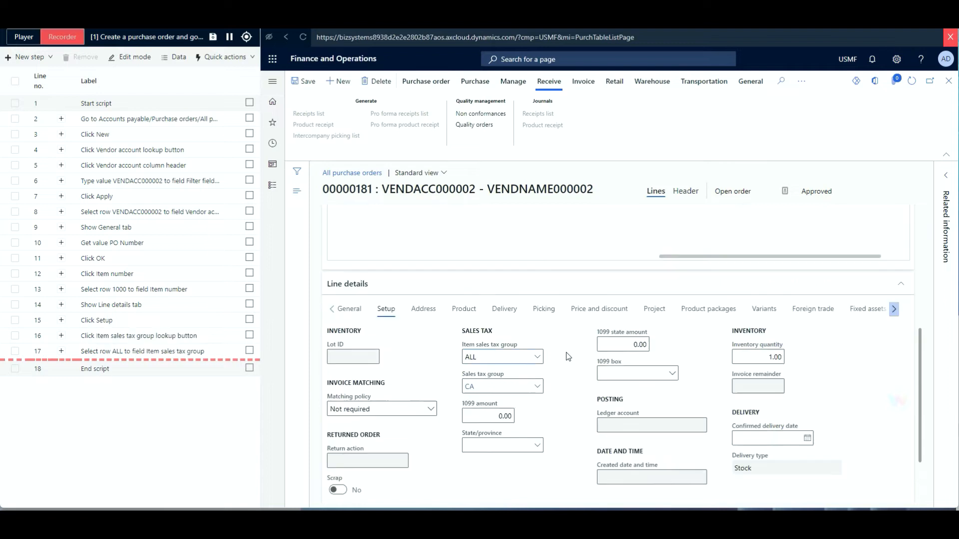
pyautogui.scroll(1, 568, 358)
pyautogui.scroll(1, 567, 425)
pyautogui.scroll(4, 567, 425)
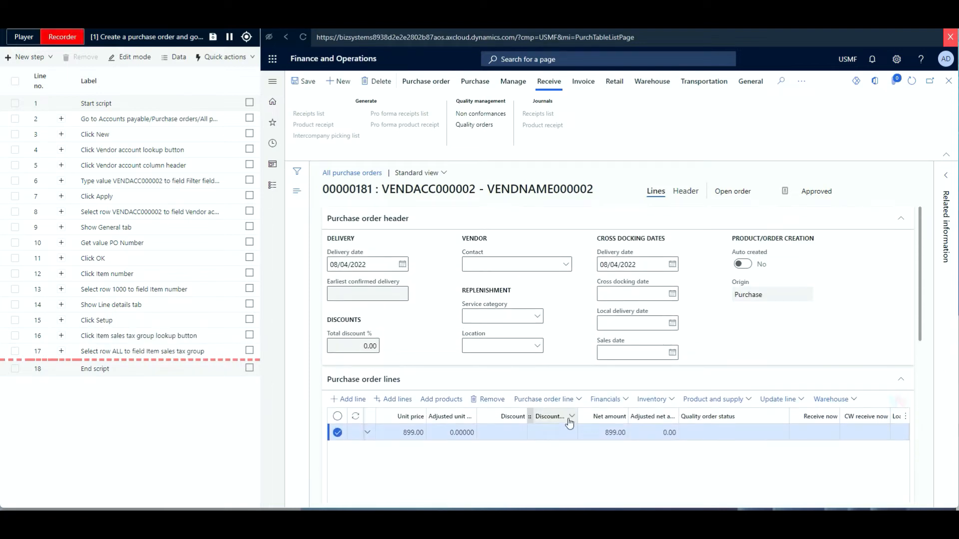
pyautogui.click(306, 85)
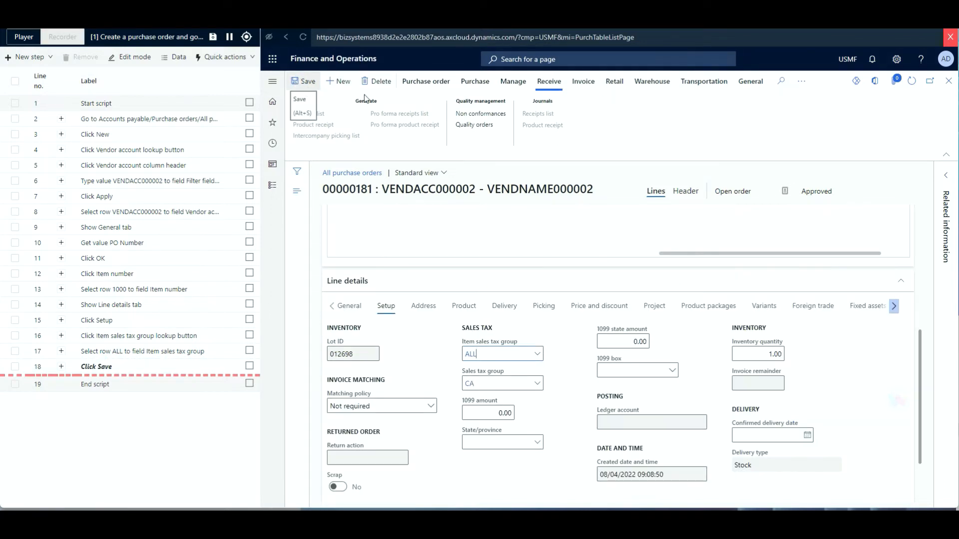
pyautogui.scroll(2, 685, 351)
pyautogui.scroll(5, 684, 349)
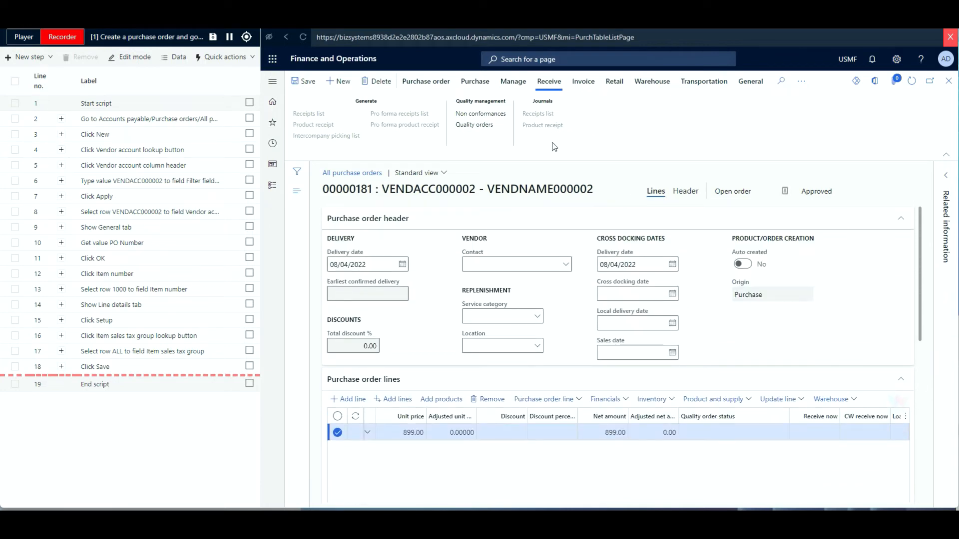
pyautogui.click(478, 84)
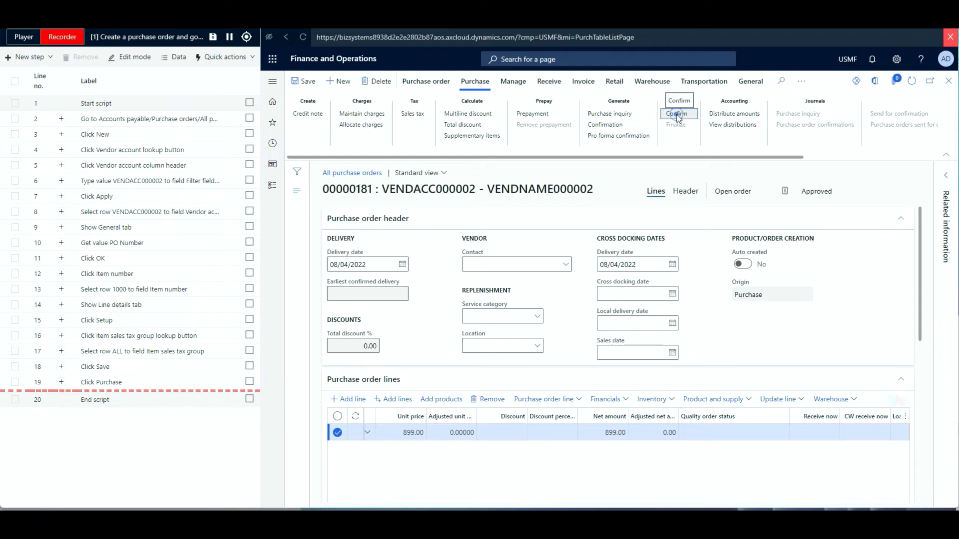
pyautogui.click(677, 114)
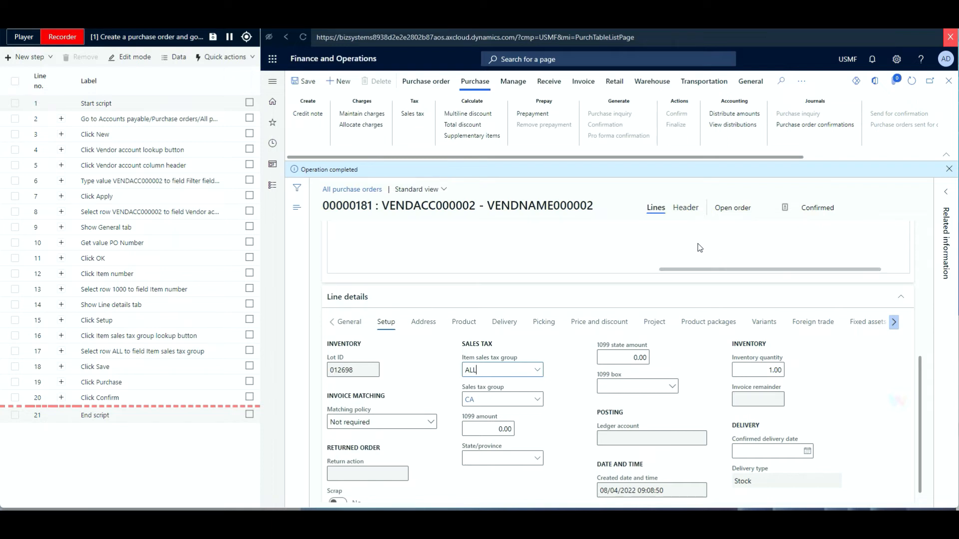
# - Inspect the order's Confirmed status and define an inspect step labelled "Get value Confirmed" with the new local variable CONFIRMED
pyautogui.click(247, 38)
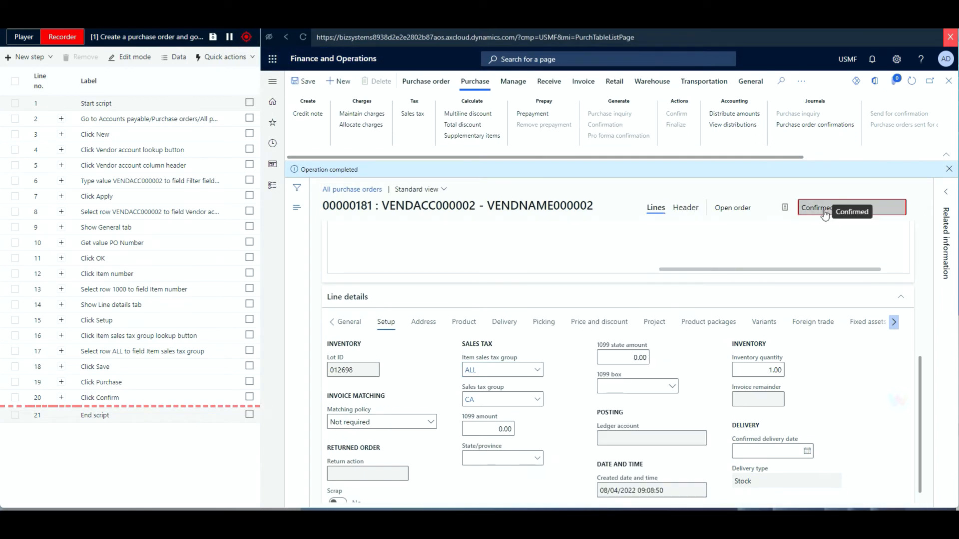
pyautogui.click(822, 207)
pyautogui.click(466, 125)
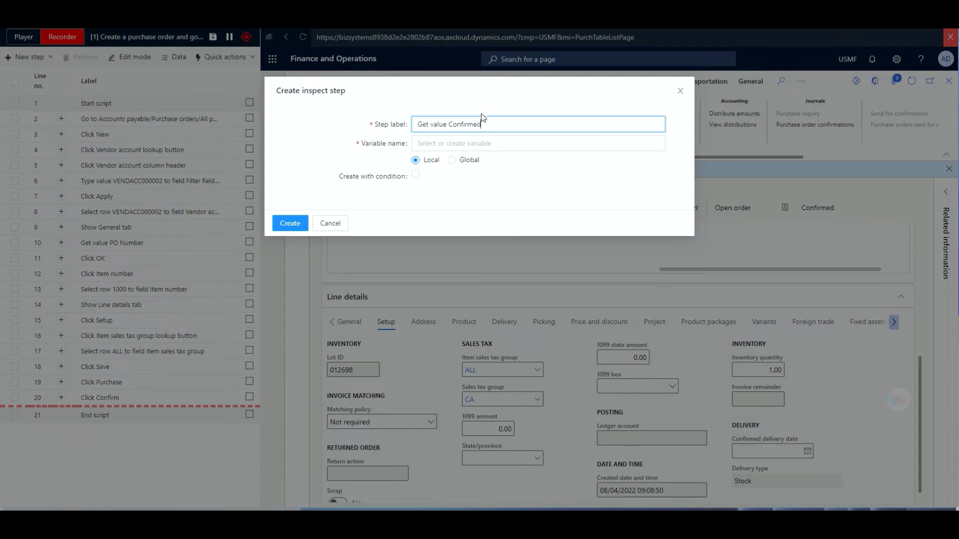
pyautogui.click(450, 141)
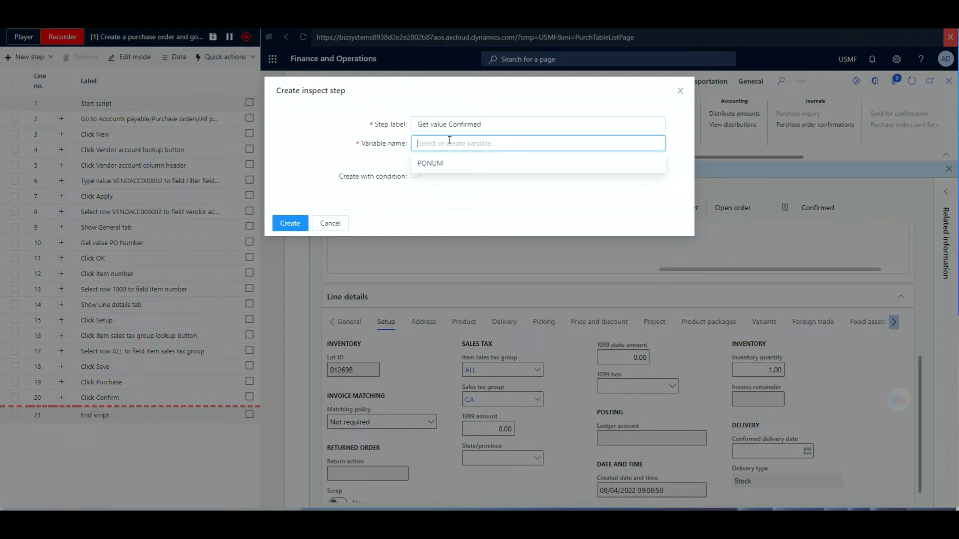
pyautogui.write('CONFIR')
pyautogui.write('MED')
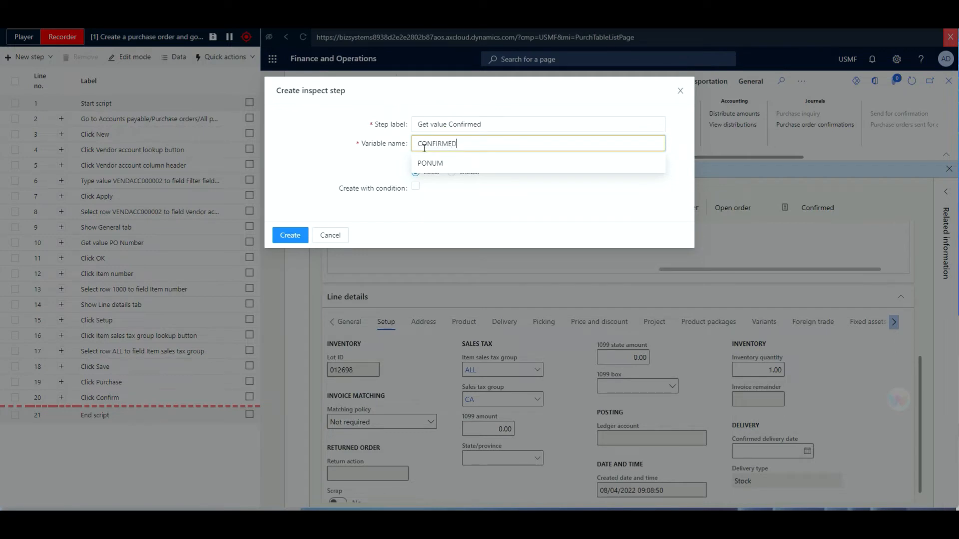
pyautogui.click(391, 161)
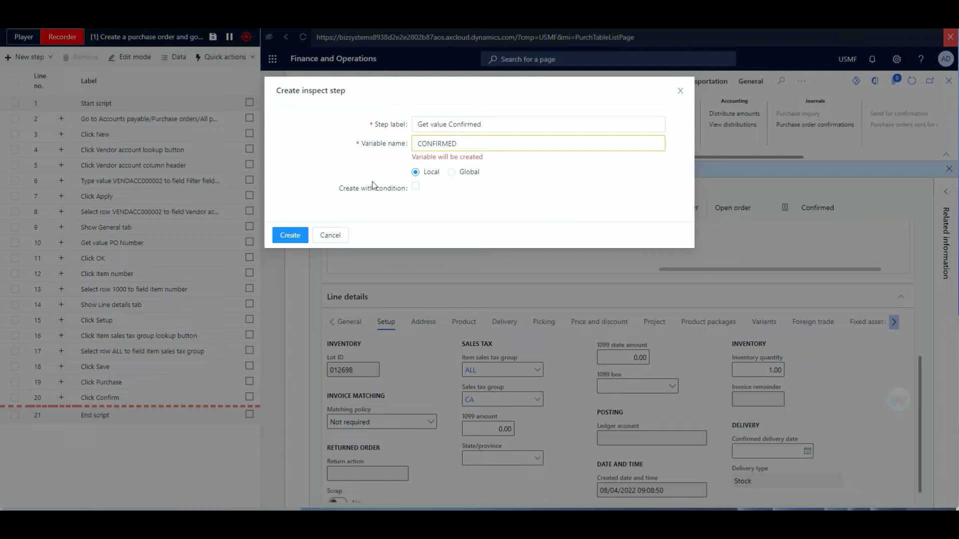
# - Add a condition that continues if the value is Confirmed, else warns "Not confirmed", and create the inspect step
pyautogui.click(416, 187)
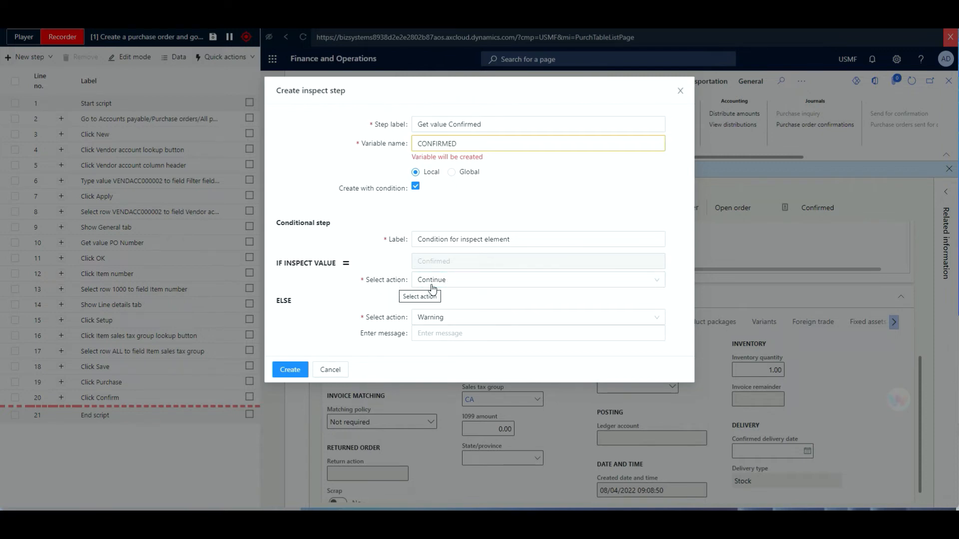
pyautogui.click(472, 286)
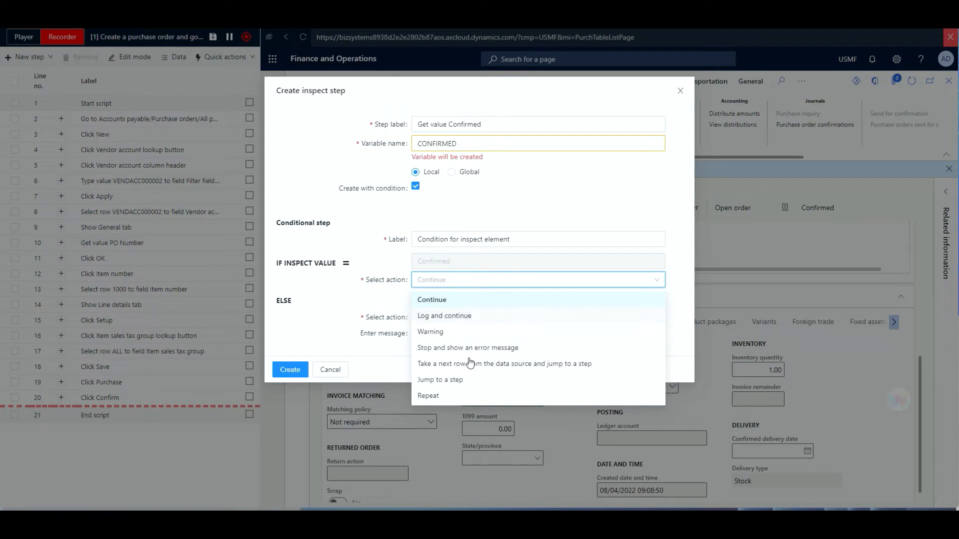
pyautogui.click(481, 285)
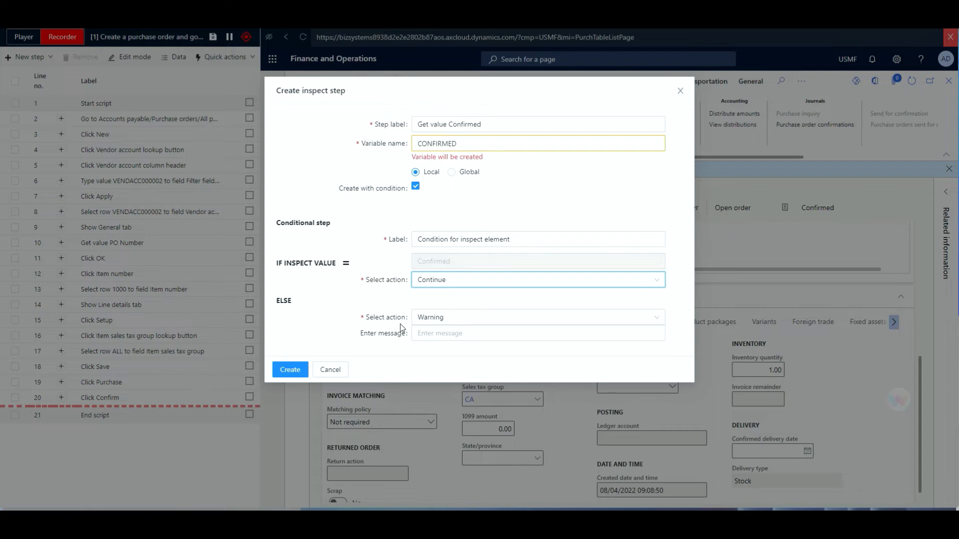
pyautogui.click(432, 335)
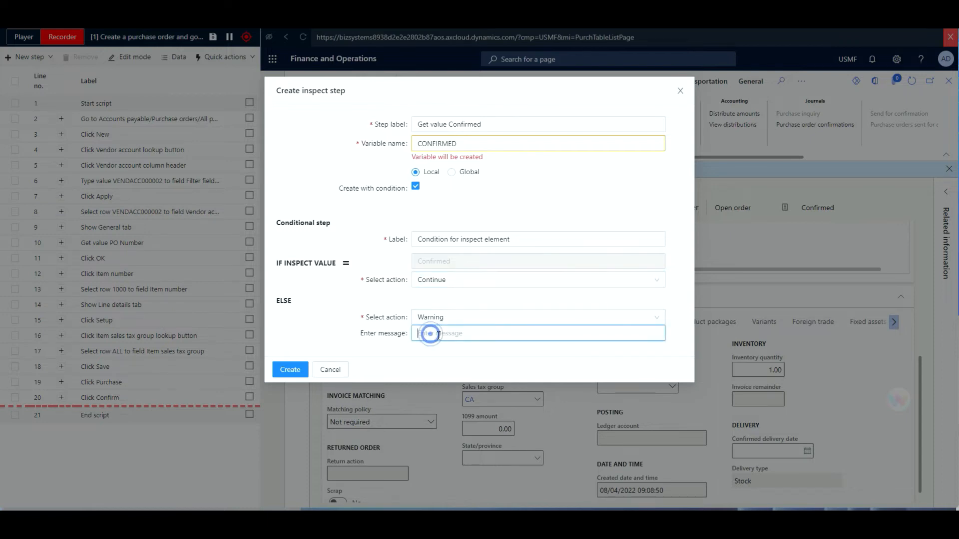
pyautogui.write('Not confirmed')
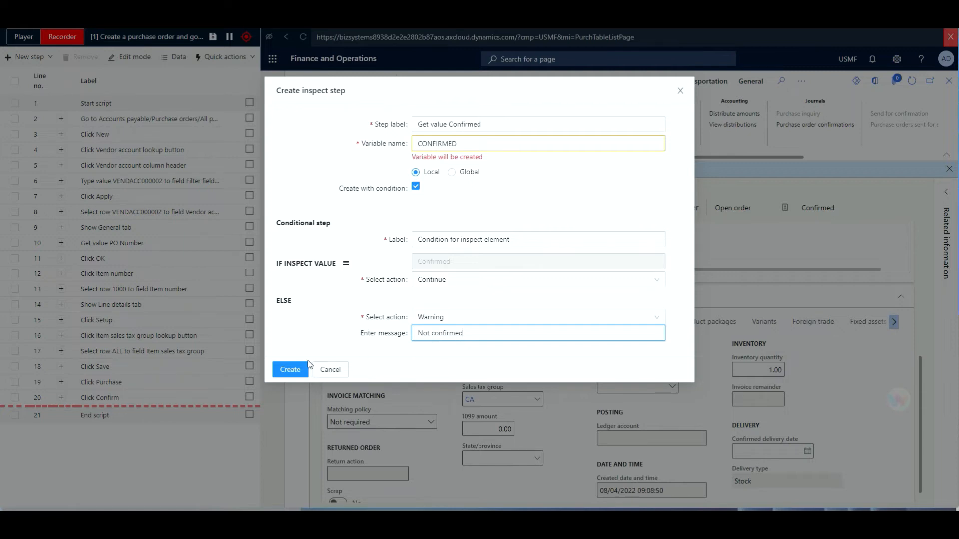
pyautogui.click(292, 372)
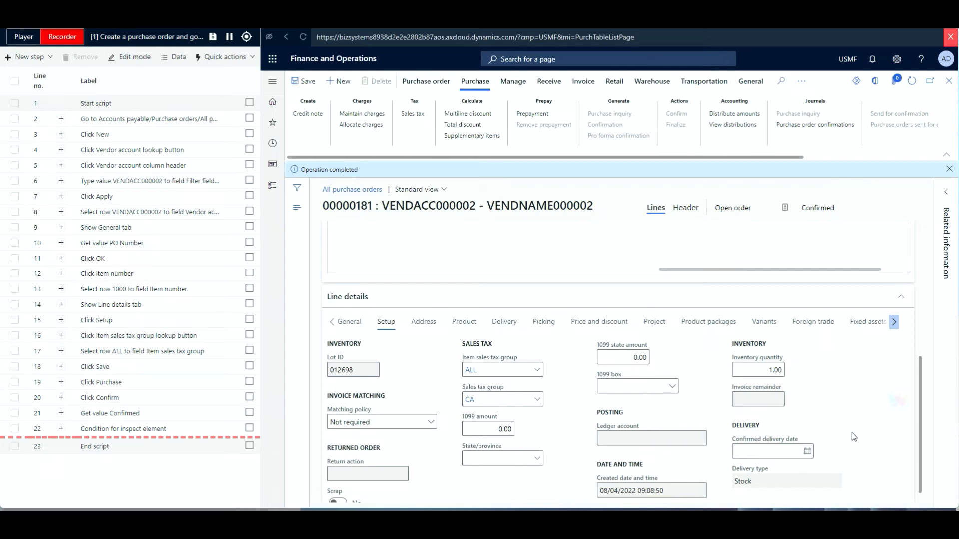
pyautogui.scroll(-1, 852, 432)
pyautogui.scroll(3, 849, 433)
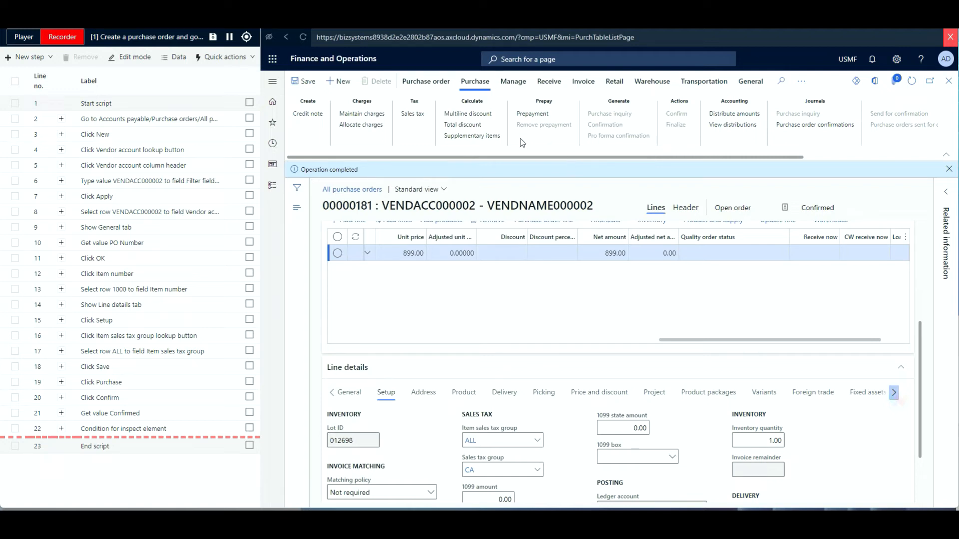
pyautogui.click(550, 83)
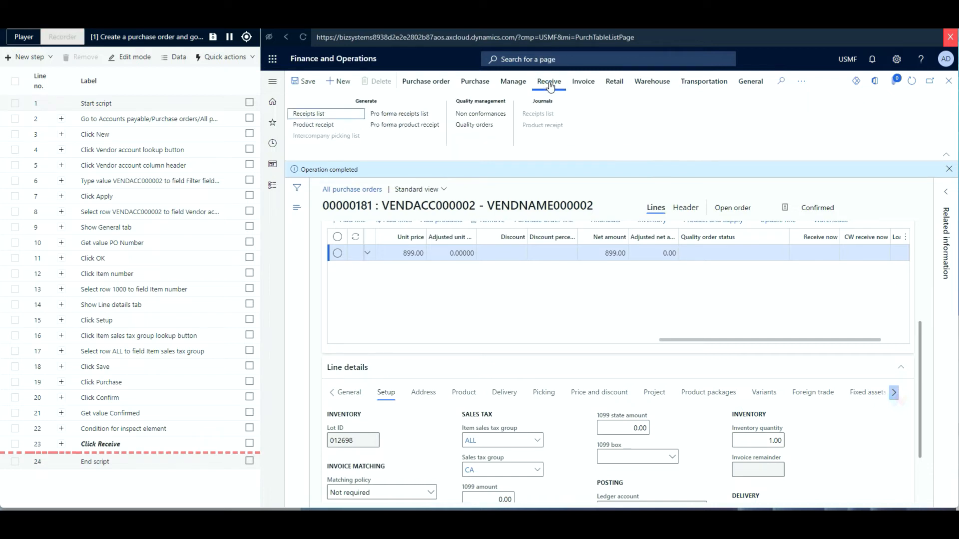
pyautogui.click(310, 129)
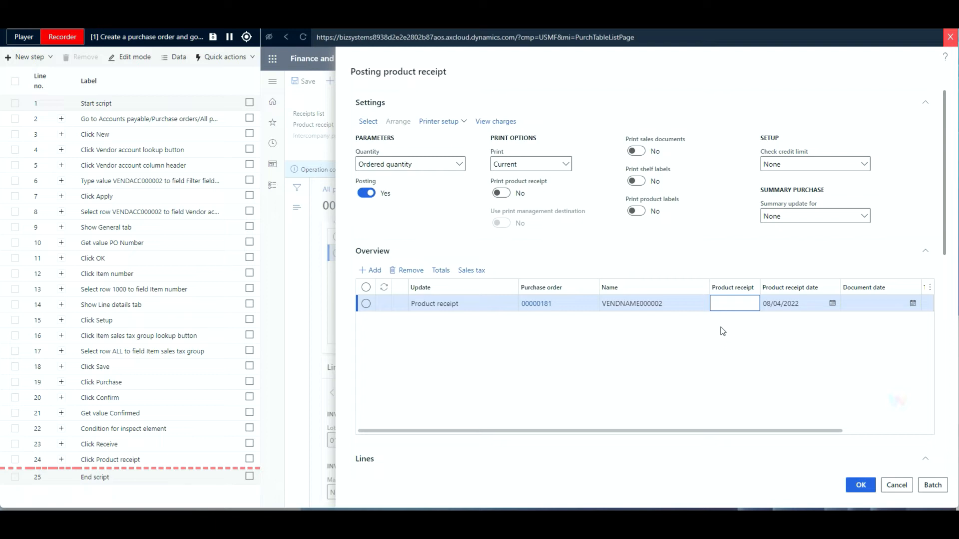
pyautogui.write('5235556981')
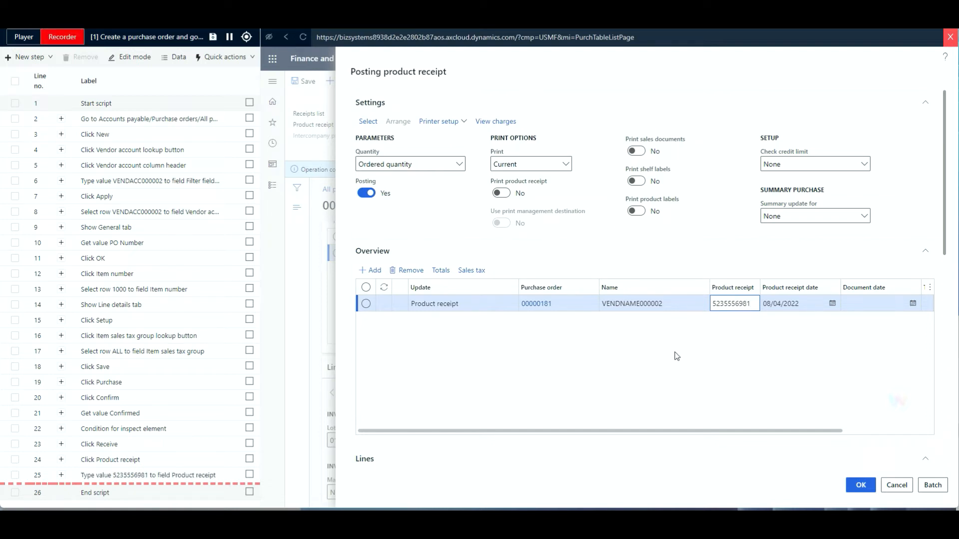
# - Set the product receipt's document date to 08/04/2022 and its terms of payment to Net30
pyautogui.hscroll(3, 677, 356)
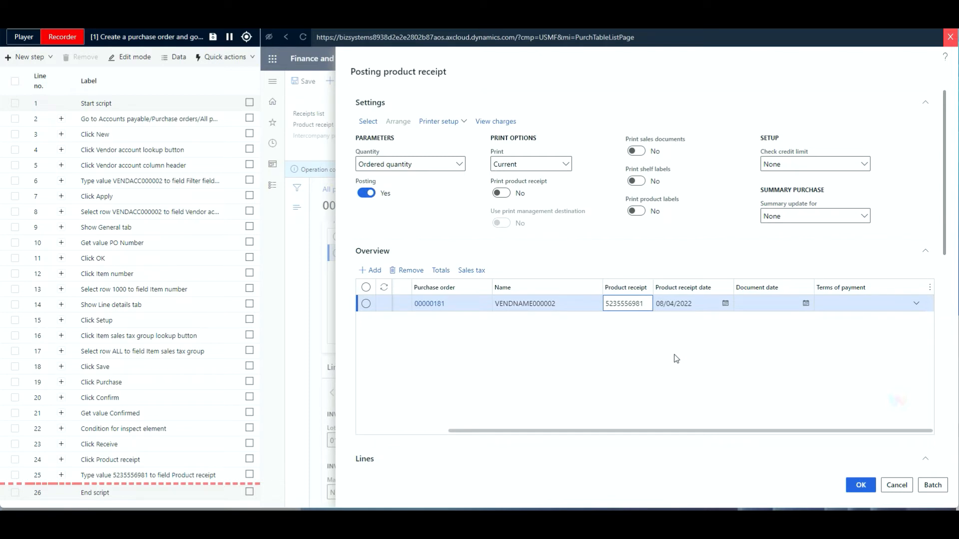
pyautogui.click(806, 304)
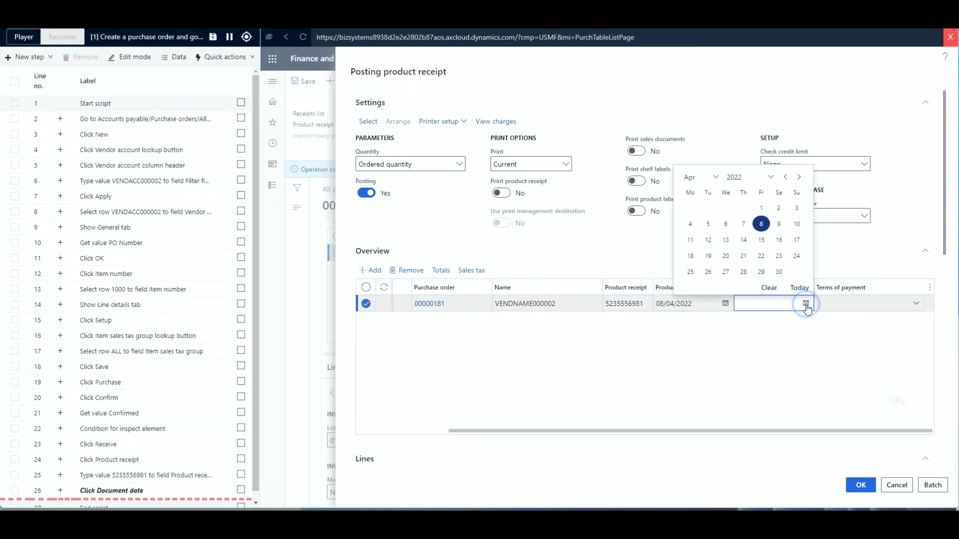
pyautogui.click(762, 225)
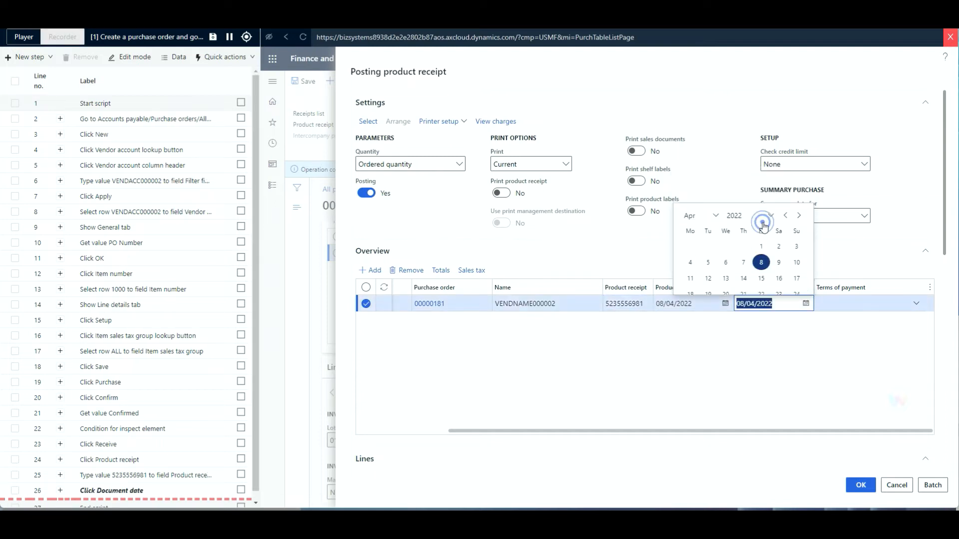
pyautogui.click(915, 305)
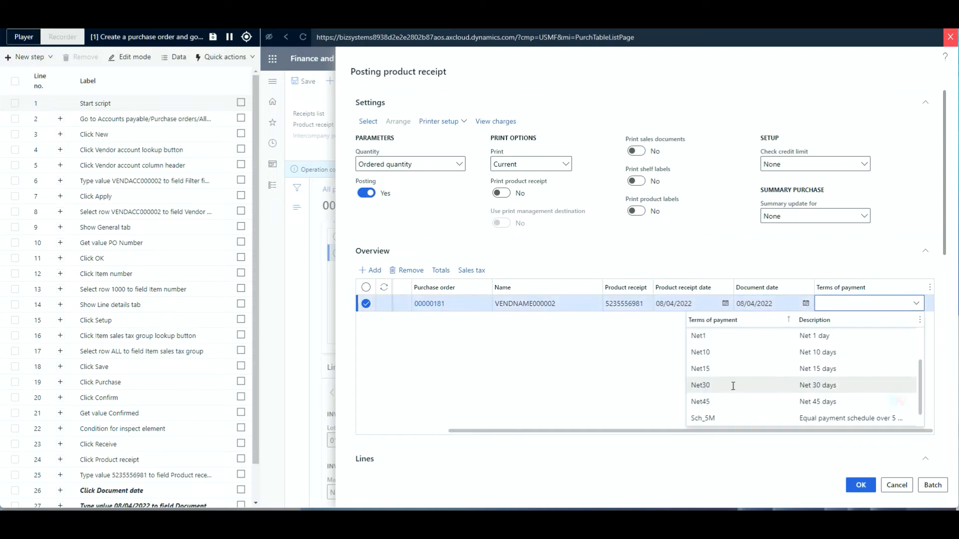
pyautogui.click(730, 385)
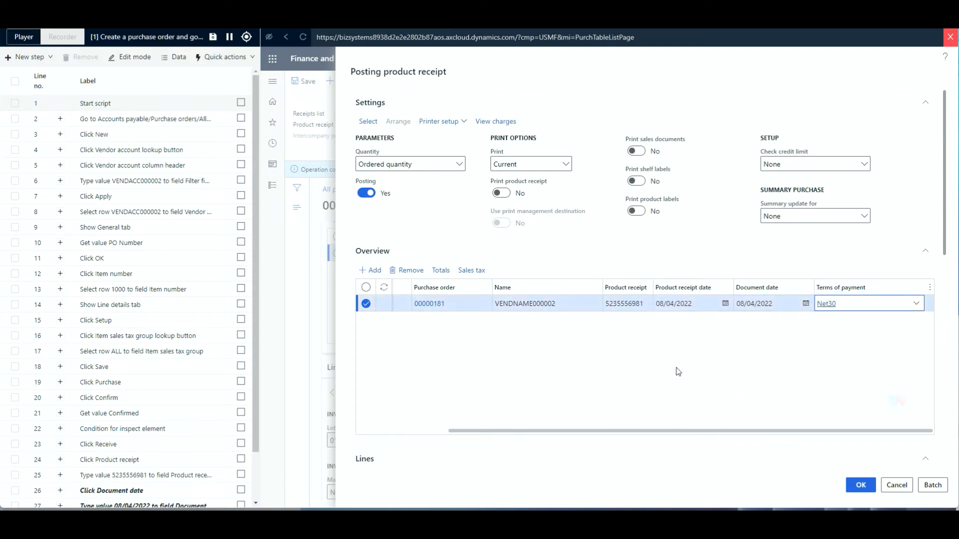
# - Review the site, warehouse, quantity and unit price of the Surface Pro 128 GB line on the product receipt
pyautogui.scroll(-3, 717, 452)
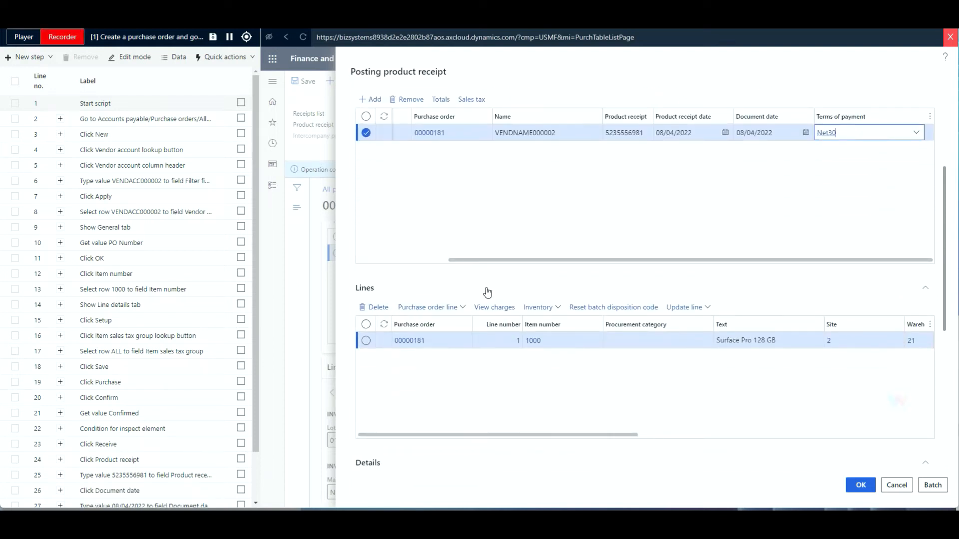
pyautogui.scroll(1, 595, 416)
pyautogui.hscroll(3, 697, 415)
pyautogui.hscroll(5, 699, 414)
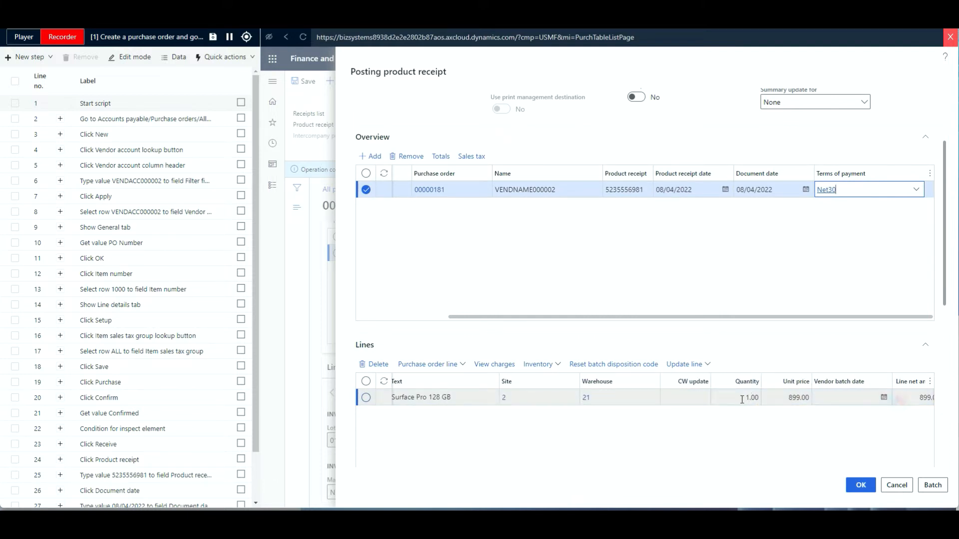
pyautogui.scroll(1, 726, 427)
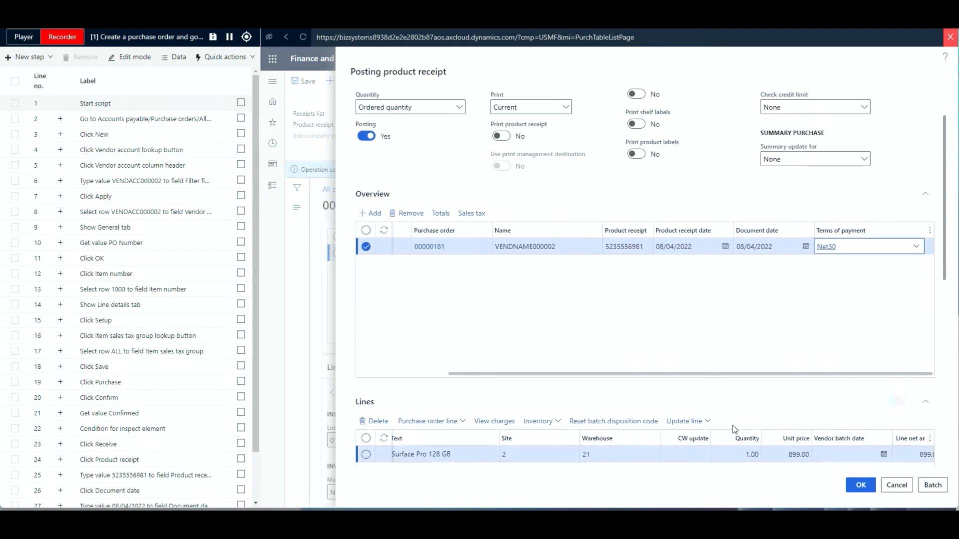
pyautogui.scroll(-1, 733, 428)
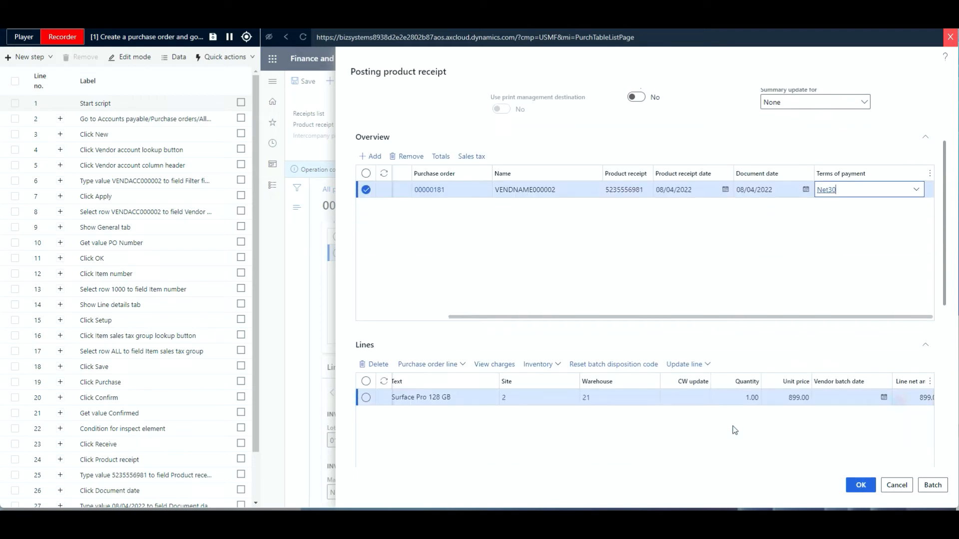
# - Post the product receipt and start an inspect step on the order's Received status with a local variable named RECEIVED
pyautogui.click(861, 486)
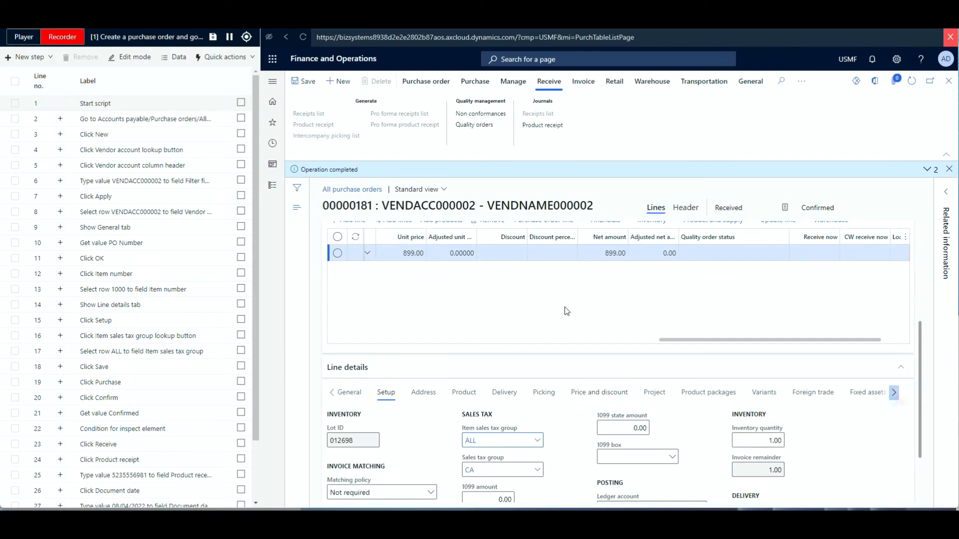
pyautogui.scroll(3, 717, 299)
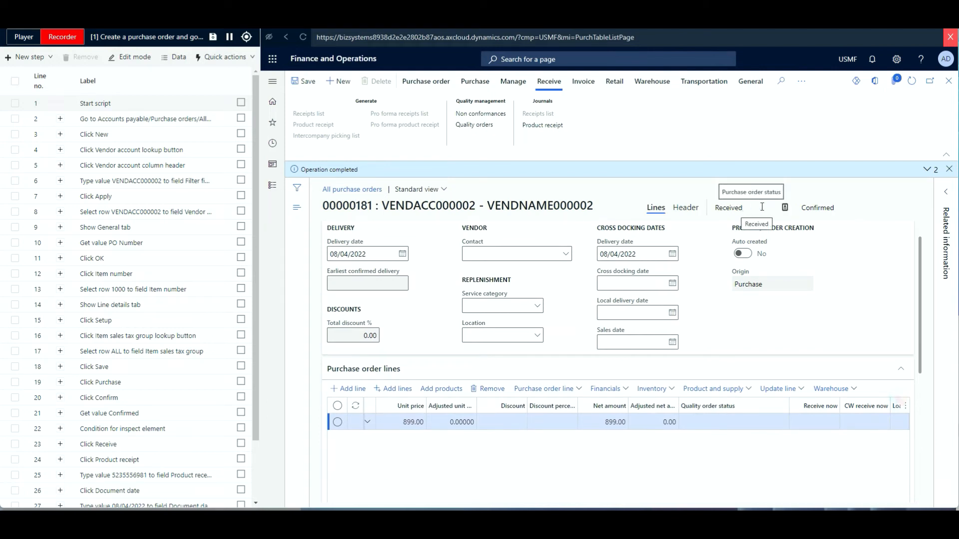
pyautogui.click(246, 40)
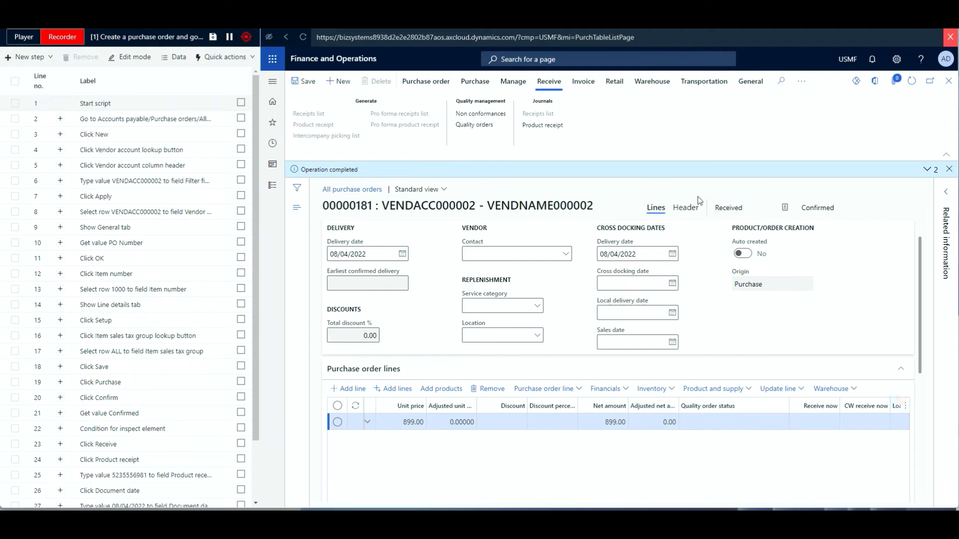
pyautogui.click(726, 210)
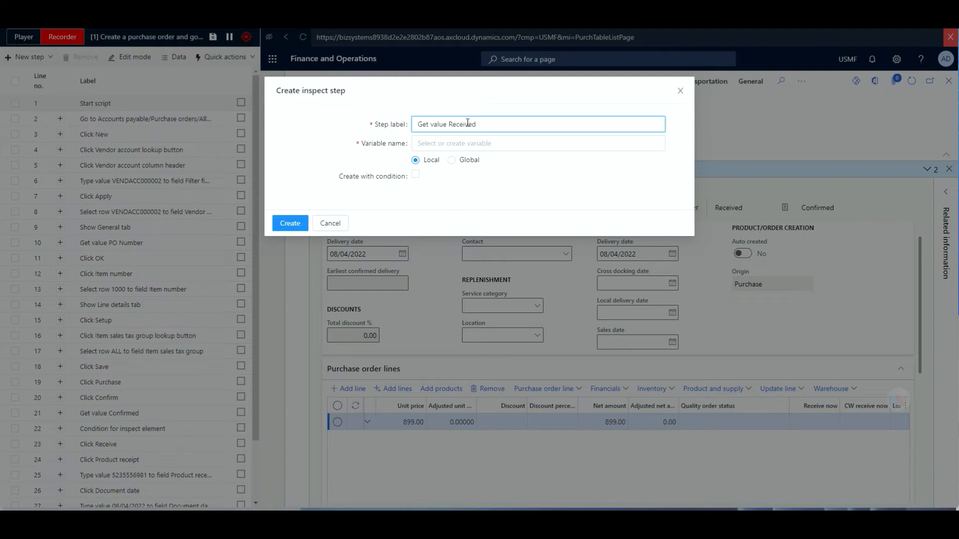
pyautogui.click(450, 144)
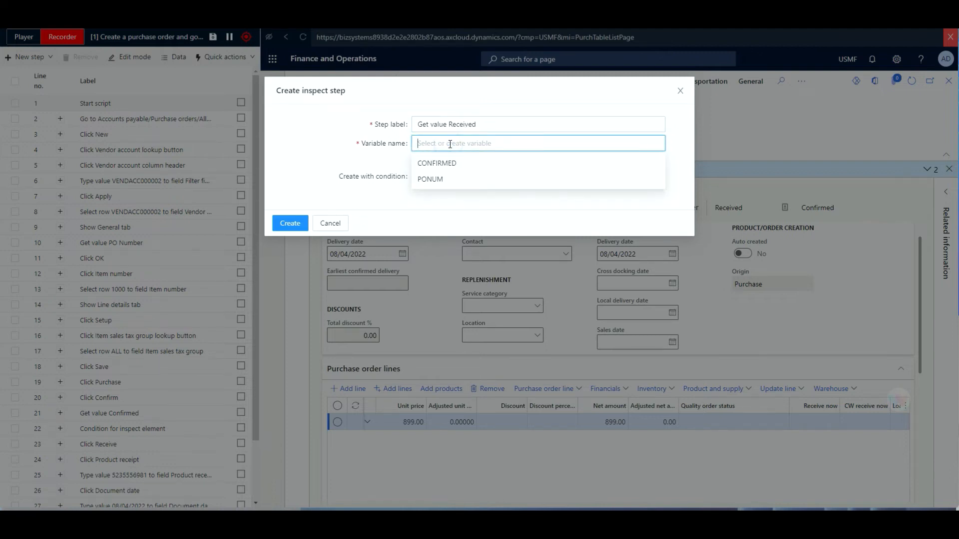
pyautogui.write('RECEIVED')
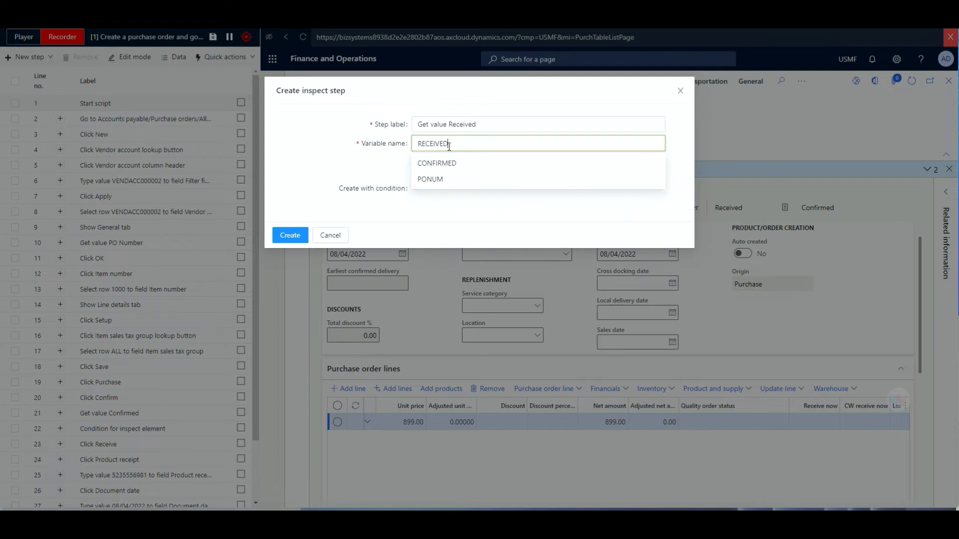
pyautogui.click(395, 171)
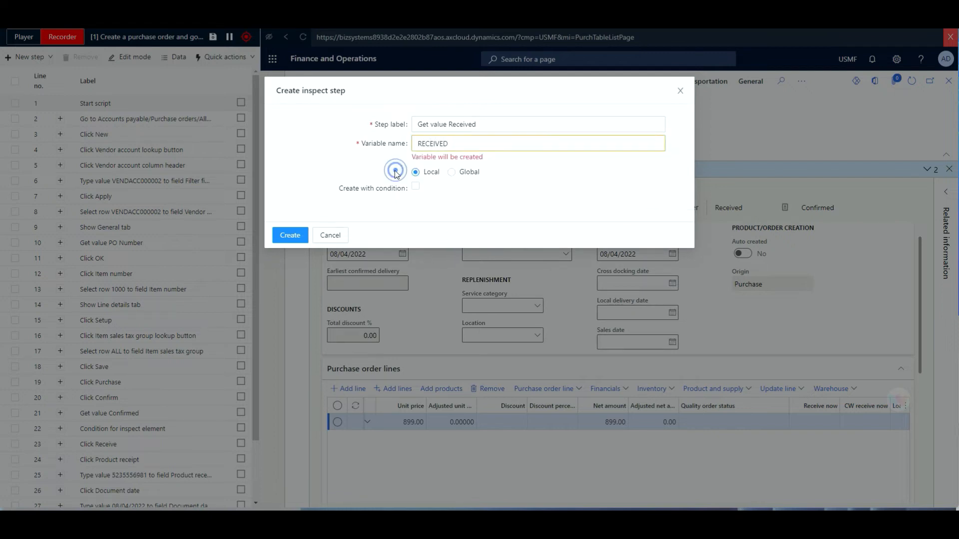
# - Add a condition that continues if the value is Received, else warns "Not received", create the inspect step and leave inspect mode
pyautogui.click(415, 187)
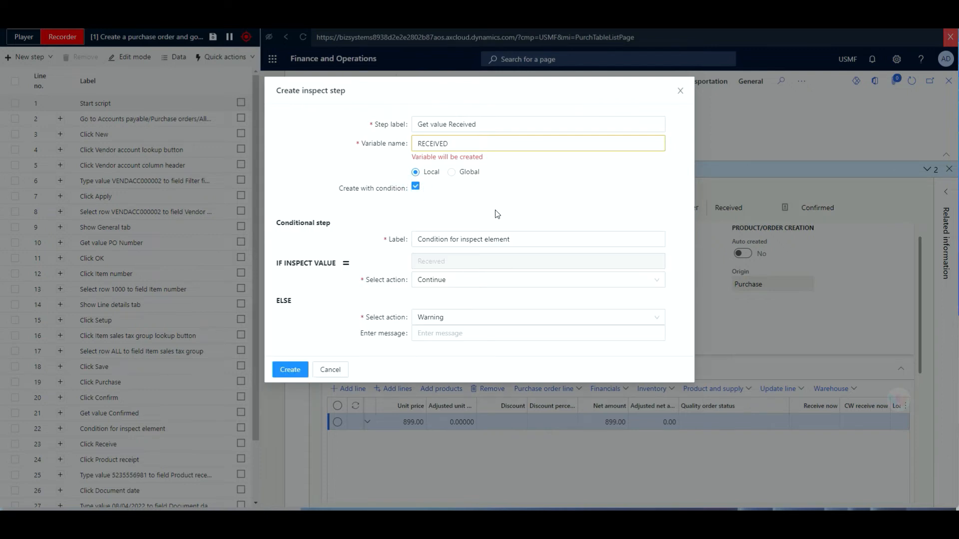
pyautogui.click(440, 333)
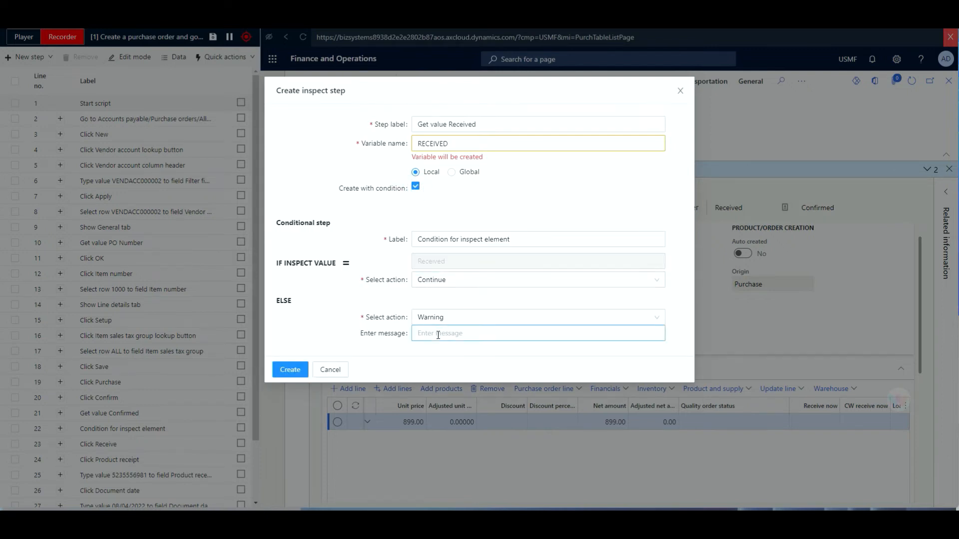
pyautogui.write('Not received')
pyautogui.click(290, 370)
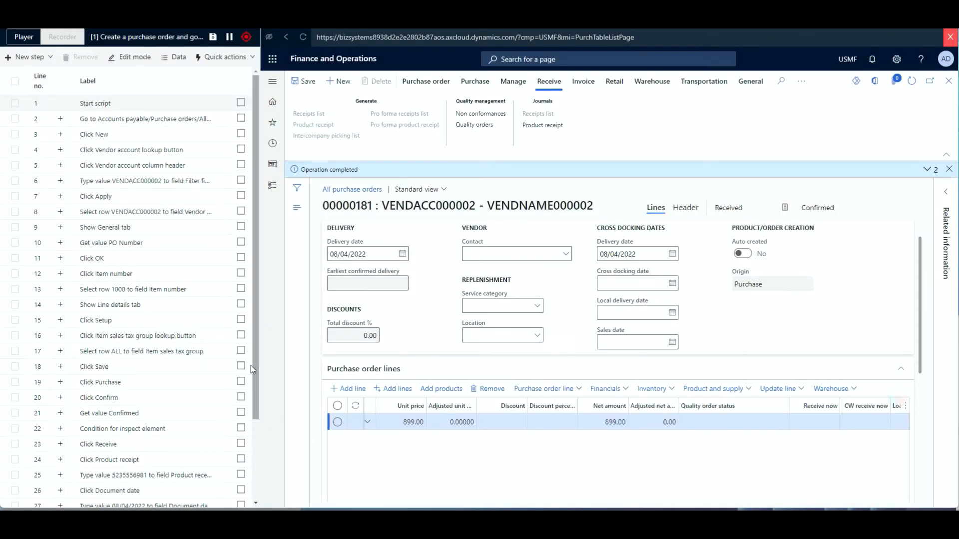
pyautogui.click(244, 40)
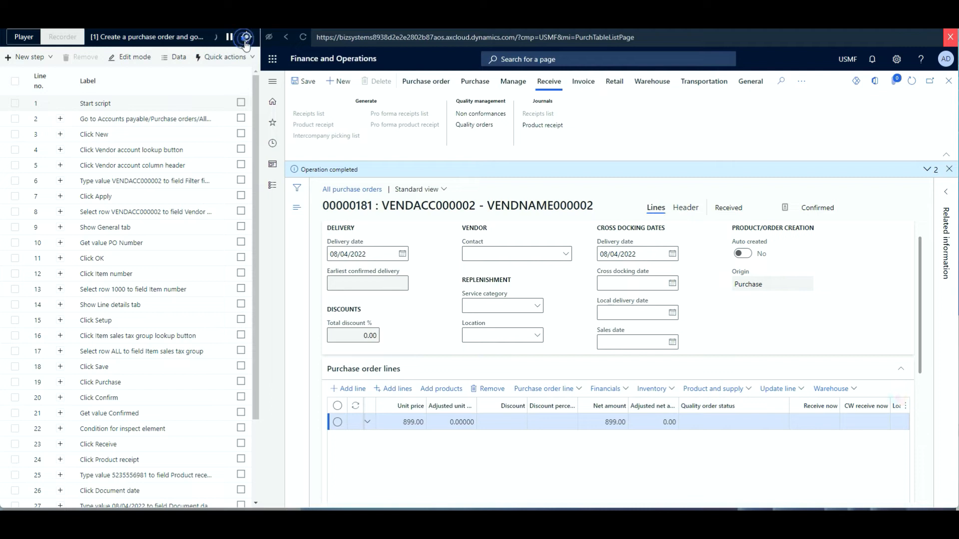
# - Save the purchase order and close its form to return to the dashboard
pyautogui.scroll(-2, 139, 453)
pyautogui.scroll(1, 109, 480)
pyautogui.scroll(-1, 105, 470)
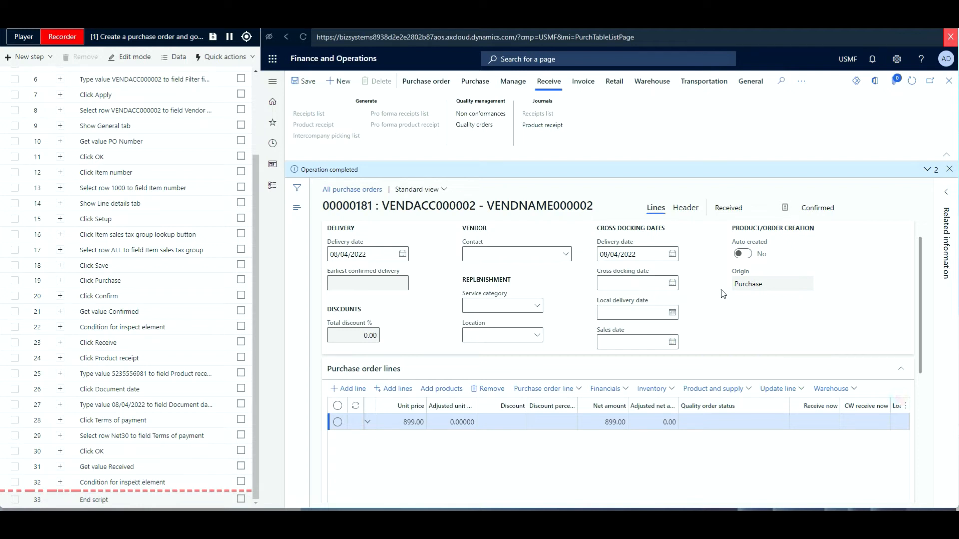
pyautogui.click(308, 83)
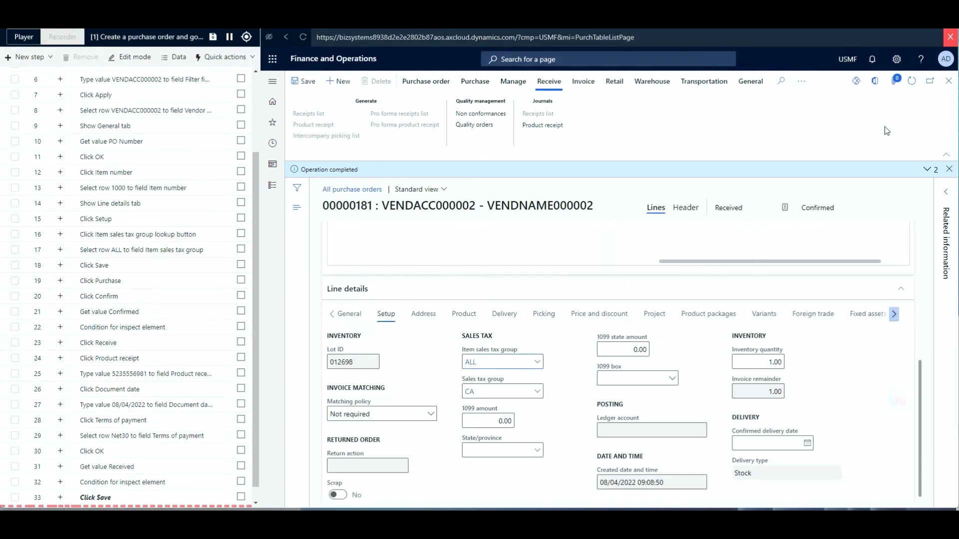
pyautogui.click(948, 81)
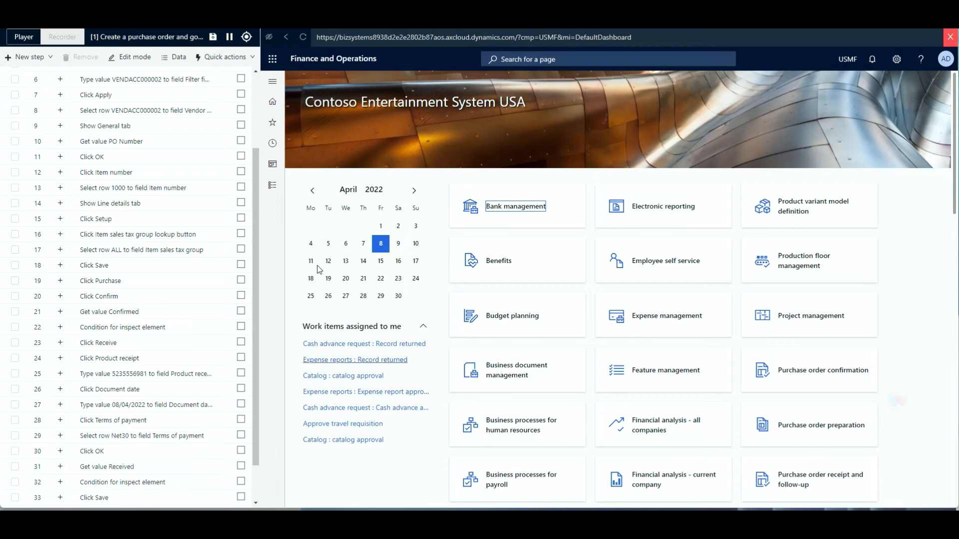
# - Stop the recording and close the recorder to return to the script's steps in Executive Automats
pyautogui.click(230, 38)
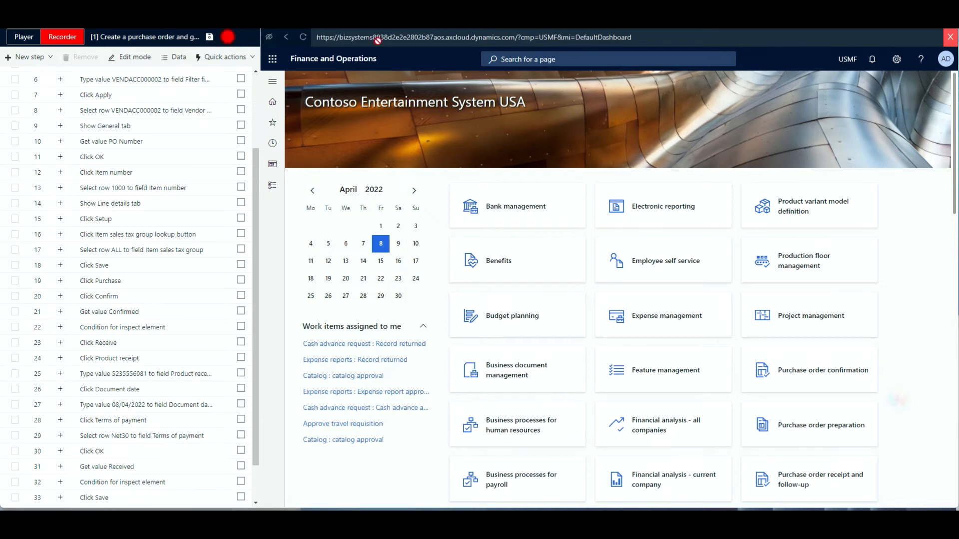
pyautogui.click(950, 40)
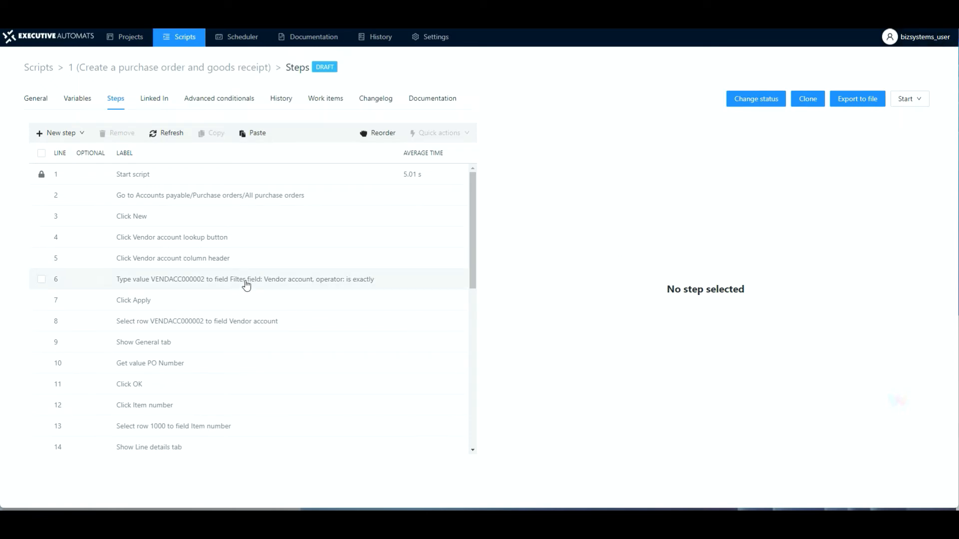
# - Examine the script's recorded steps, including the details of the Get value PO Number step
pyautogui.scroll(-1, 246, 286)
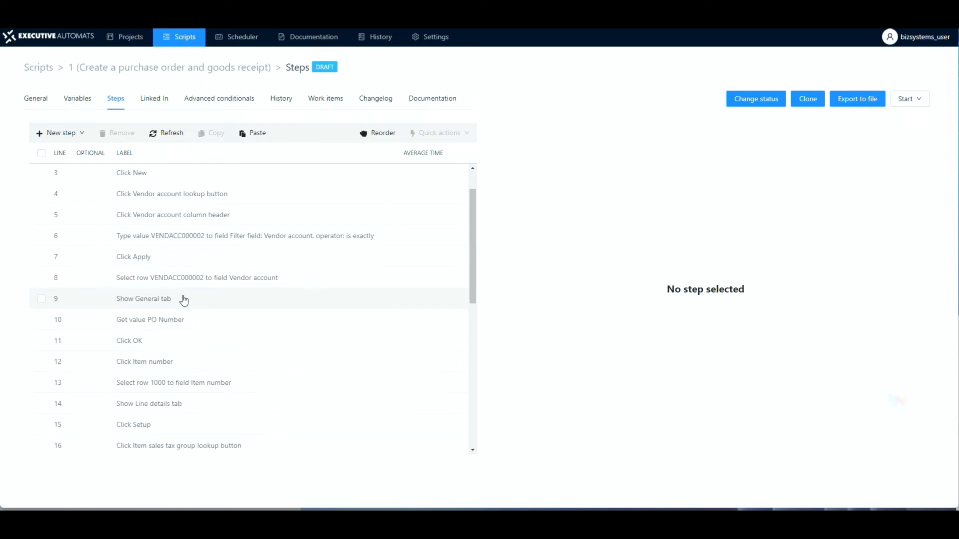
pyautogui.click(136, 321)
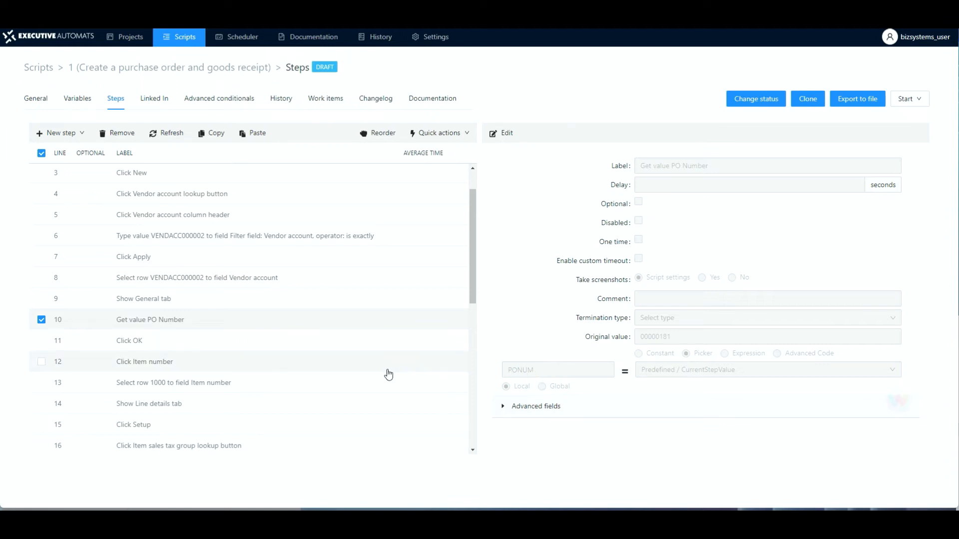
pyautogui.scroll(-4, 253, 374)
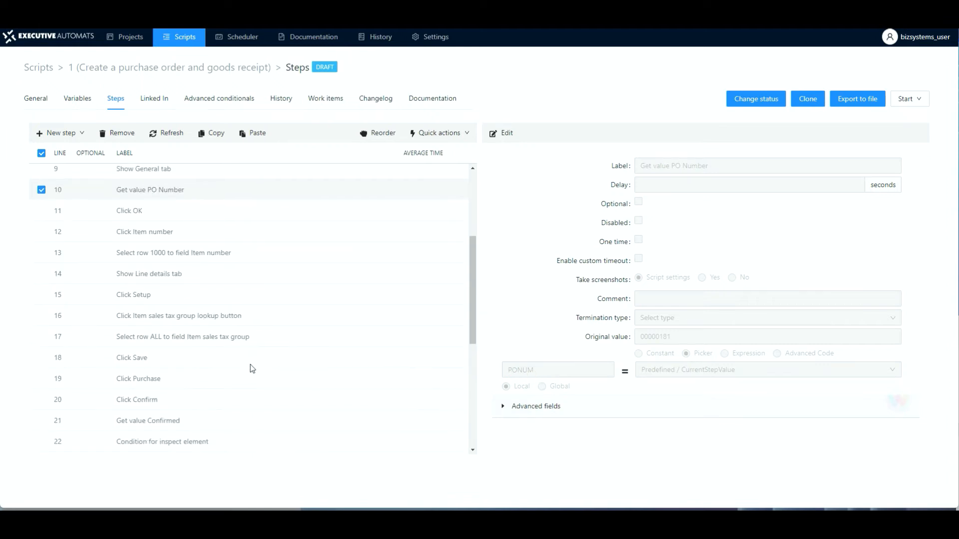
pyautogui.scroll(-1, 204, 332)
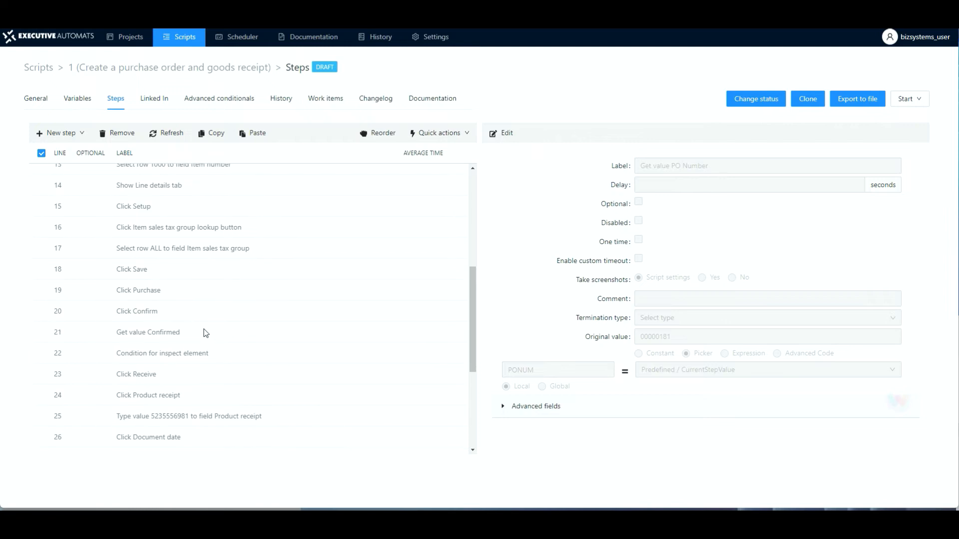
pyautogui.scroll(-1, 205, 333)
pyautogui.scroll(-1, 203, 331)
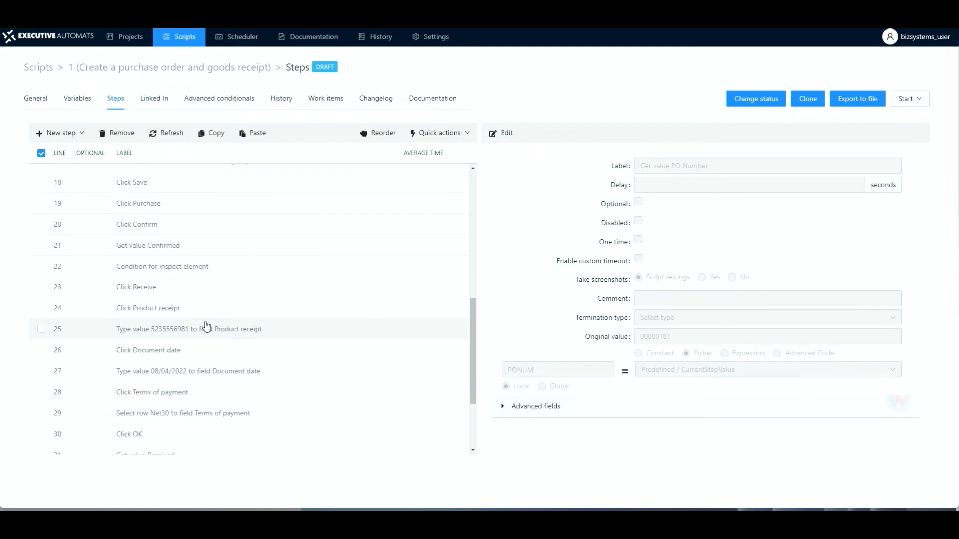
pyautogui.scroll(-1, 206, 326)
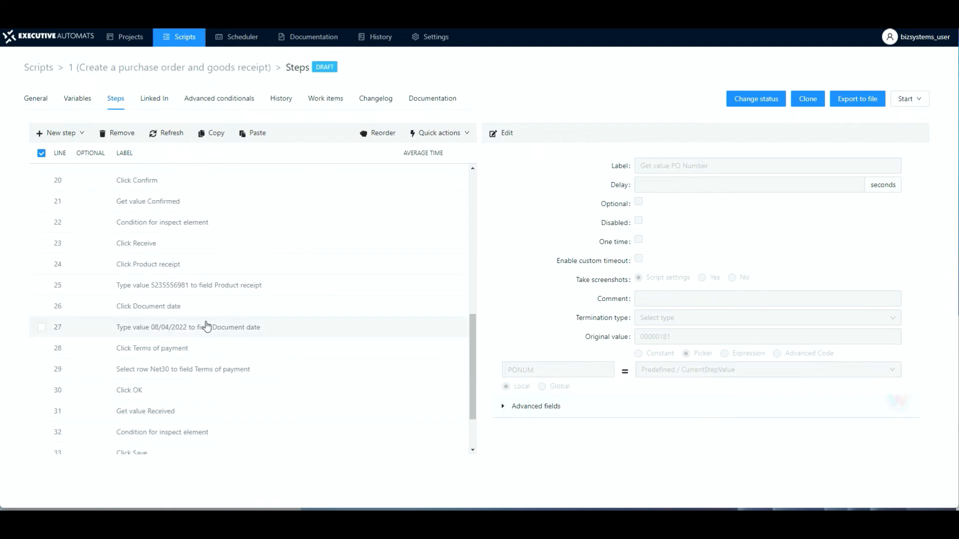
# - Change step 25's product receipt value from a constant to the variable Sequence / ProdReceipt and save the step
pyautogui.click(184, 287)
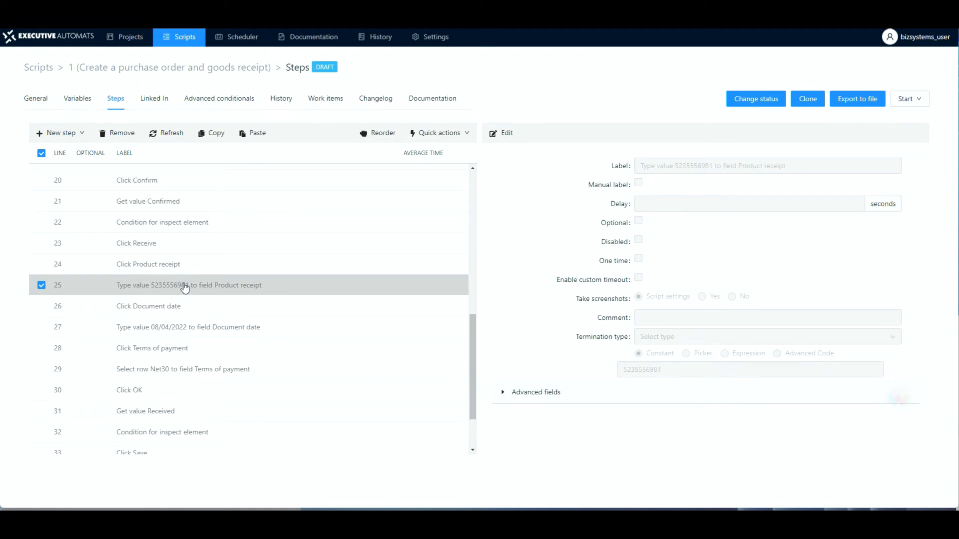
pyautogui.click(506, 133)
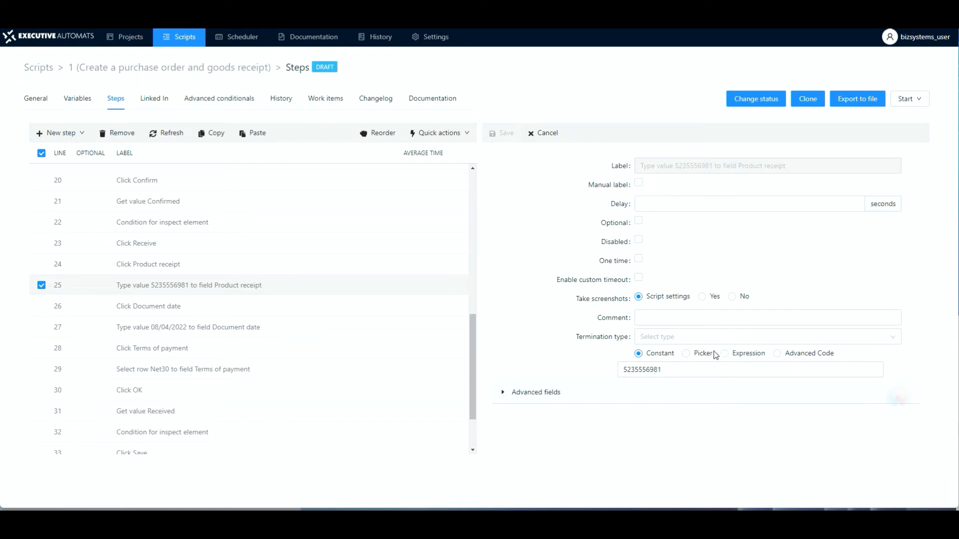
pyautogui.click(686, 354)
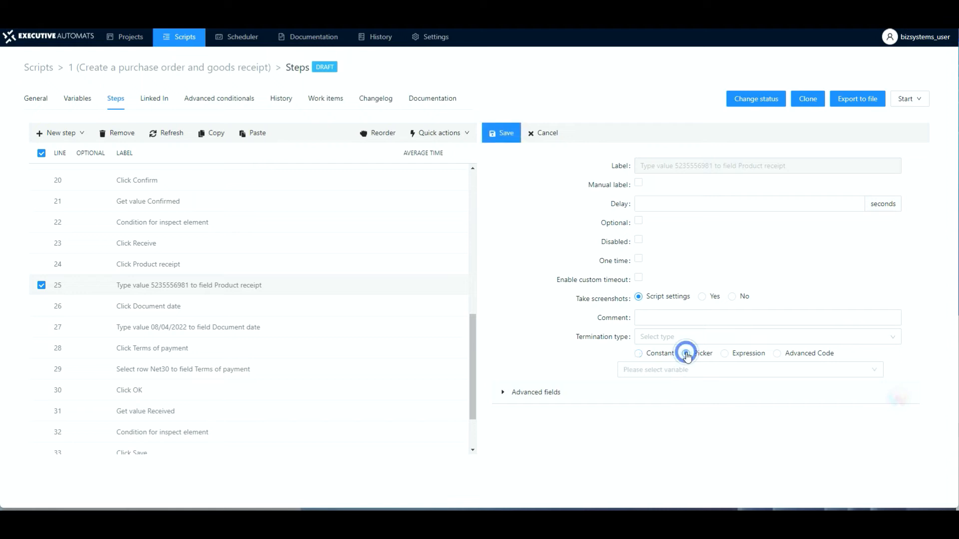
pyautogui.click(683, 374)
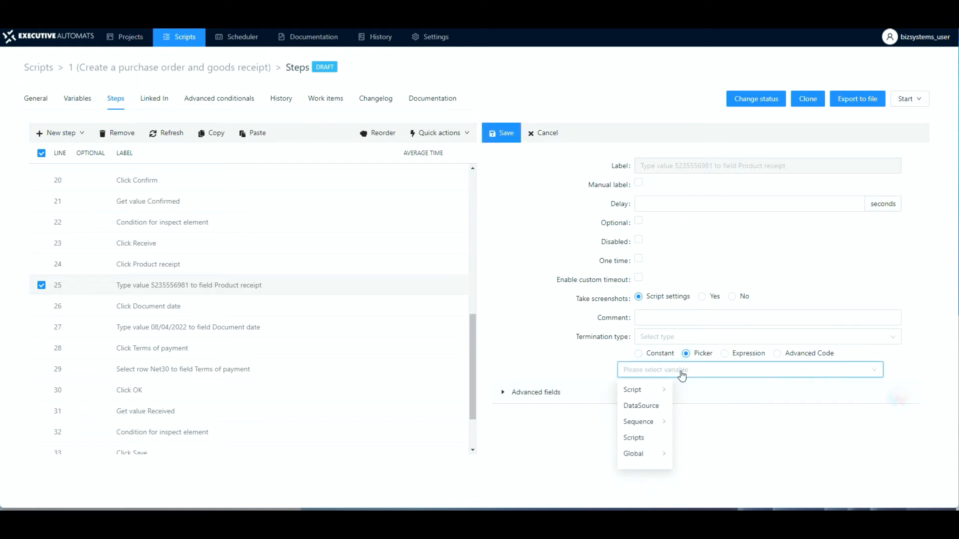
pyautogui.click(645, 424)
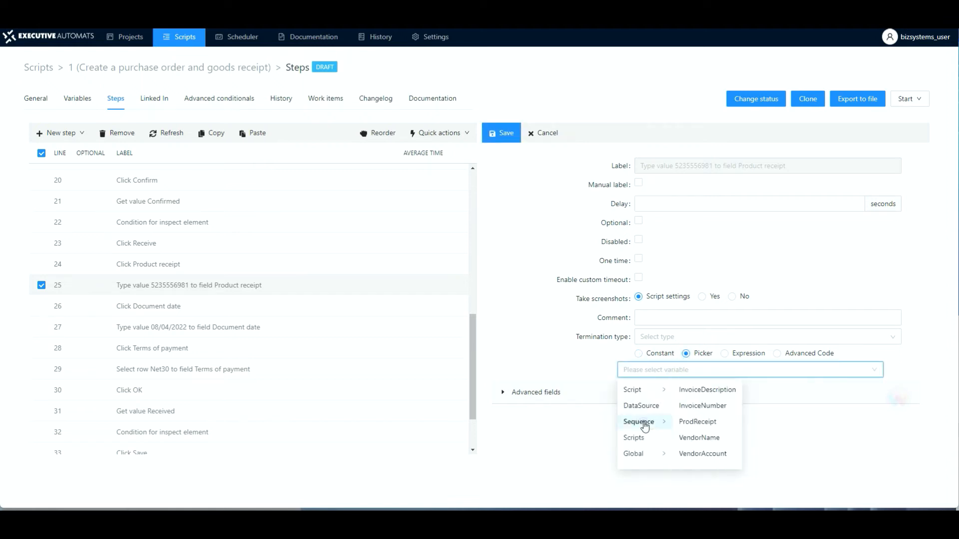
pyautogui.click(702, 425)
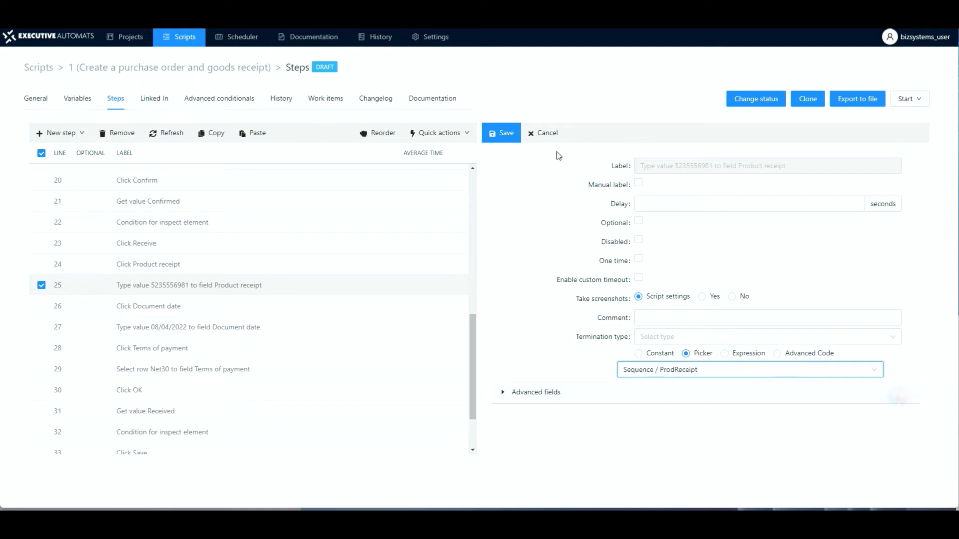
pyautogui.click(505, 135)
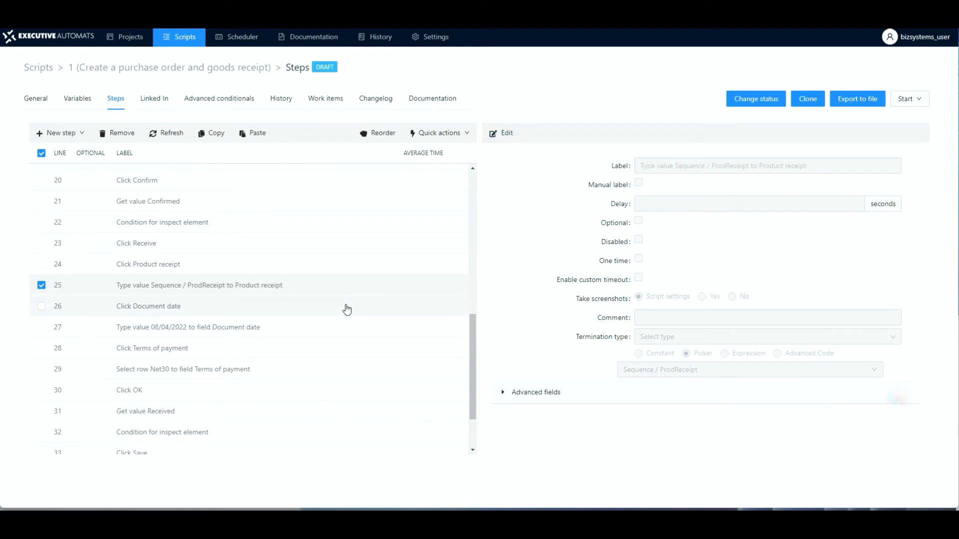
# - Switch step 27's document date to Advanced Code and enter a script returning a dd/mm/yyyy date 30 days after the current date
pyautogui.click(198, 334)
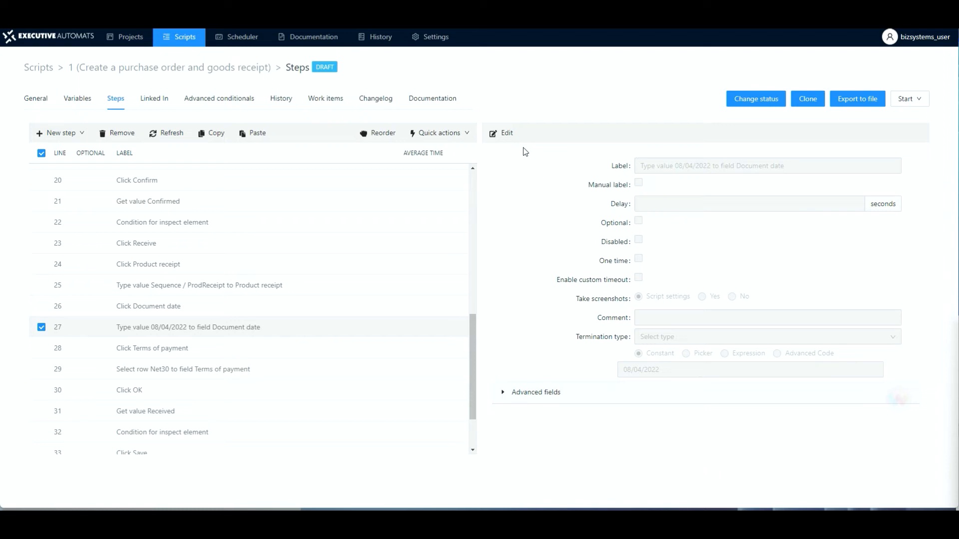
pyautogui.click(511, 134)
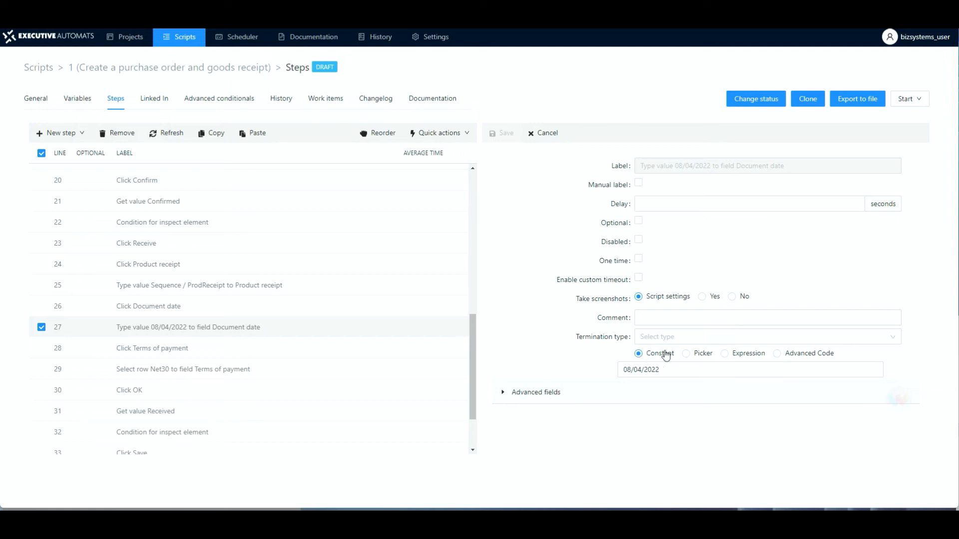
pyautogui.click(778, 356)
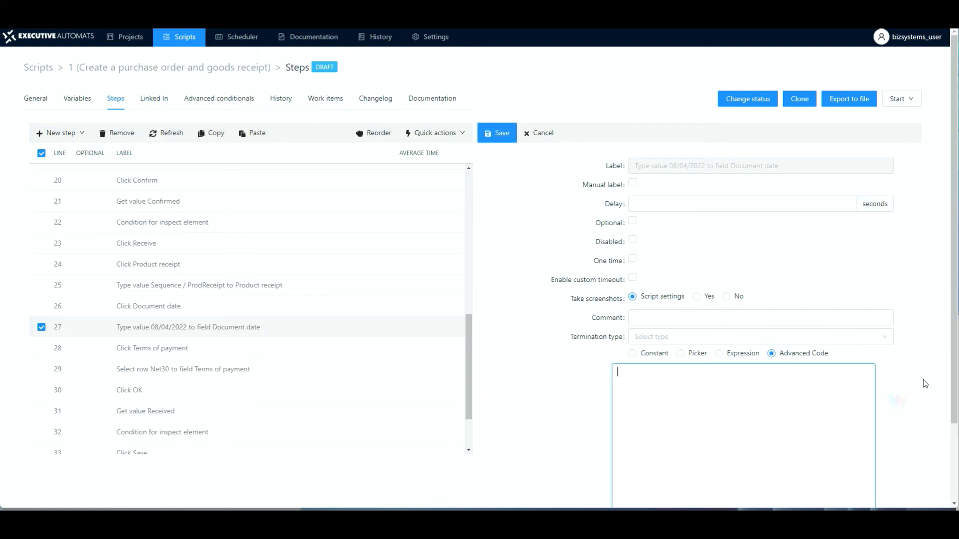
pyautogui.scroll(-2, 922, 386)
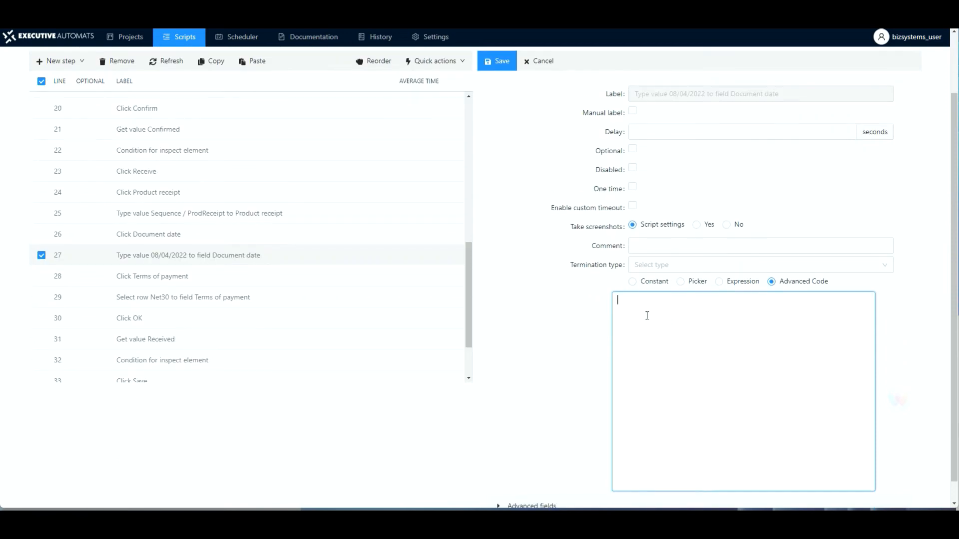
pyautogui.click(630, 305)
pyautogui.write("const testDate = new Date(); const weekInMilliseconds = 30 * 24 * 60 * 60 * 1000; const newTime = testDate.setTime(testDate.getTime() + weekInMilliseconds); const newDate = new Date(newTime) let dd = newDate.getDate(); let mm = newDate.getMonth() + 1; const yyyy = newDate.getFullYear(); if (dd < 10) { dd = '0' + dd; } if (mm < 10) { mm = '0' + mm; } return `${dd}/${mm}/${yyyy}`")
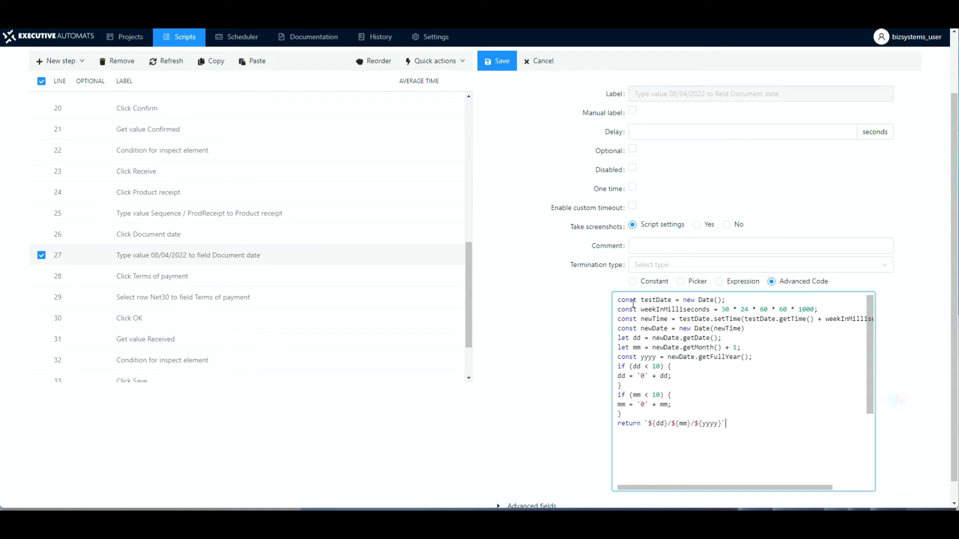
# - Change the day offset in the document date code to 0 and save the step
pyautogui.doubleClick(725, 310)
pyautogui.write('0')
pyautogui.click(502, 62)
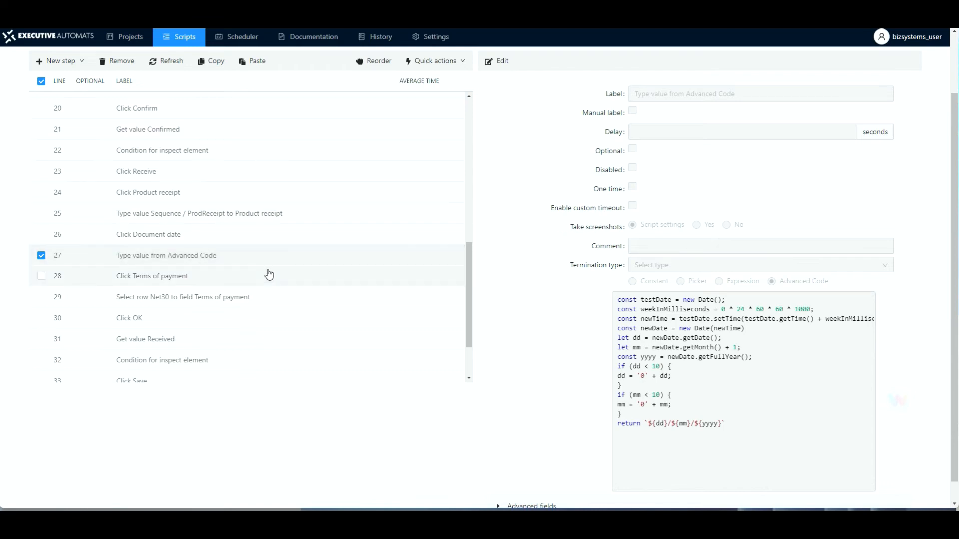
# - Play the script in the foreground with the Advanced player and close the player after the End script step
pyautogui.scroll(-1, 270, 273)
pyautogui.scroll(-3, 193, 291)
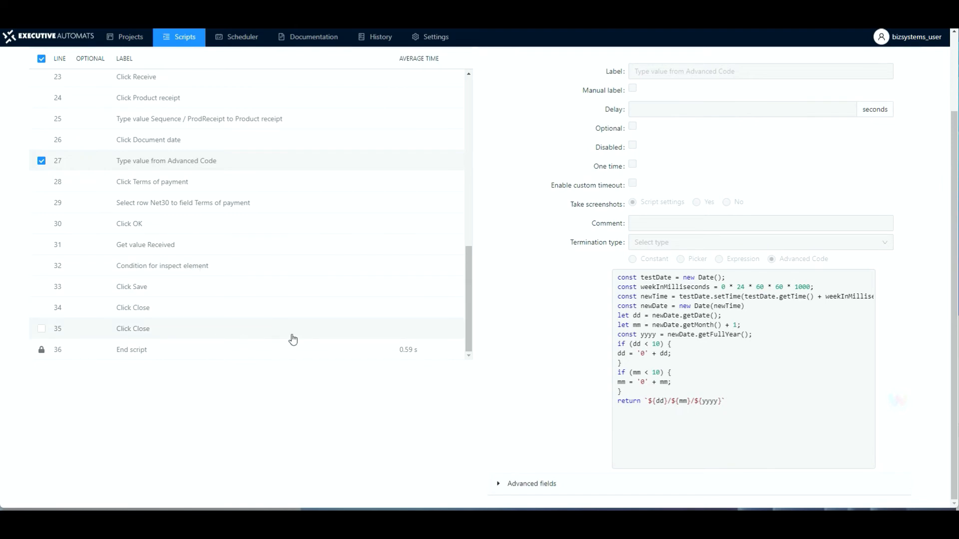
pyautogui.scroll(2, 547, 295)
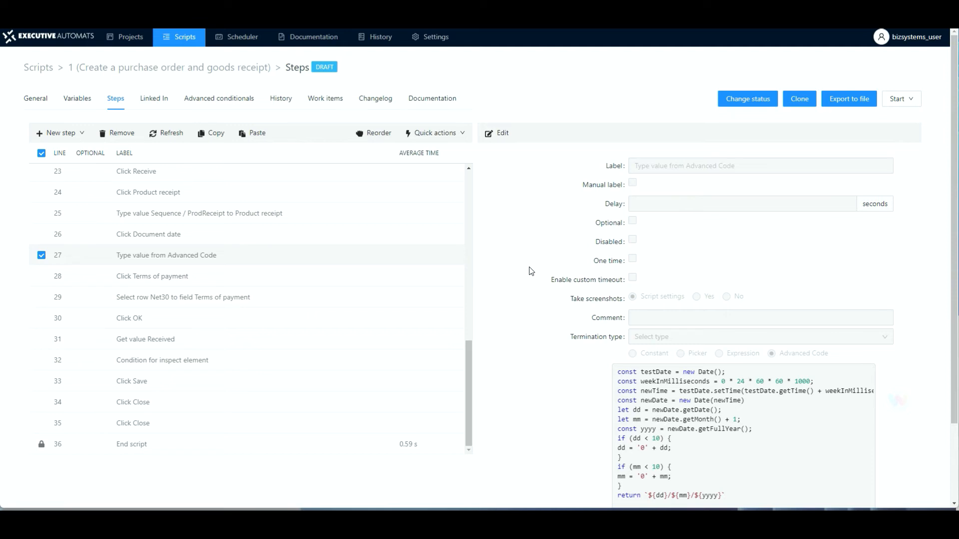
pyautogui.click(912, 102)
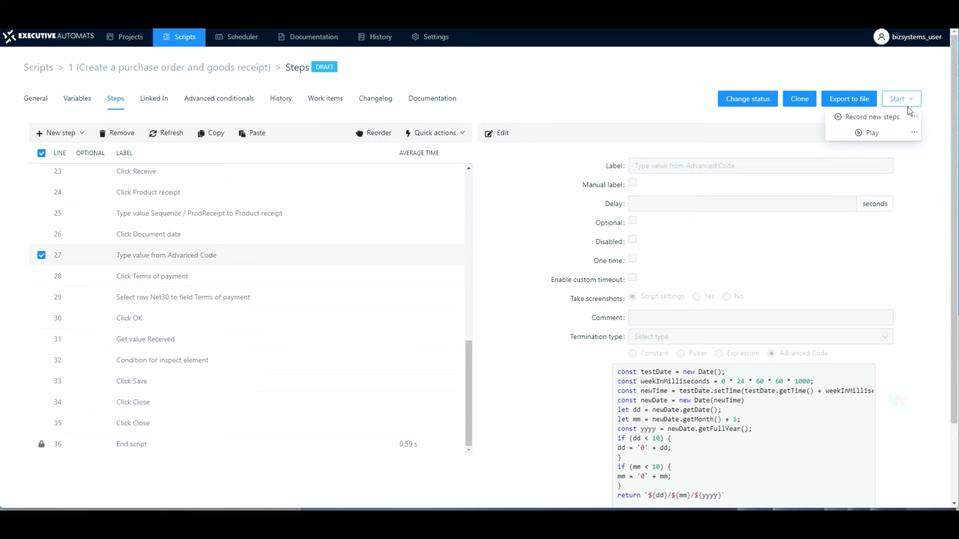
pyautogui.click(913, 136)
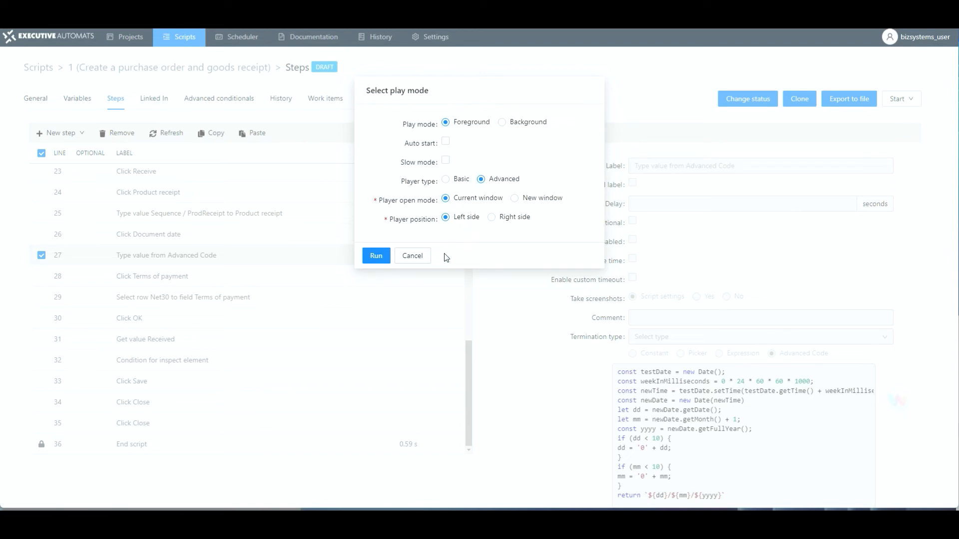
pyautogui.click(376, 256)
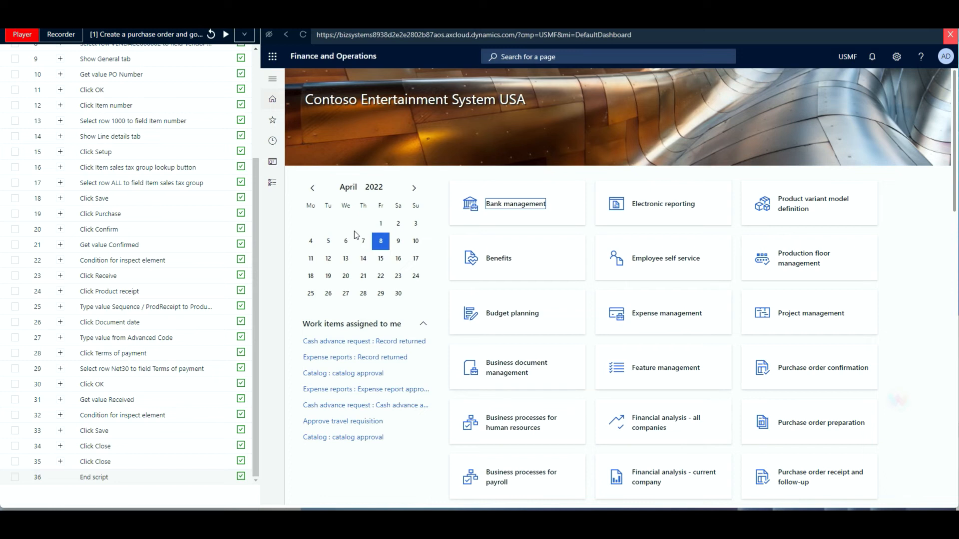
pyautogui.click(949, 35)
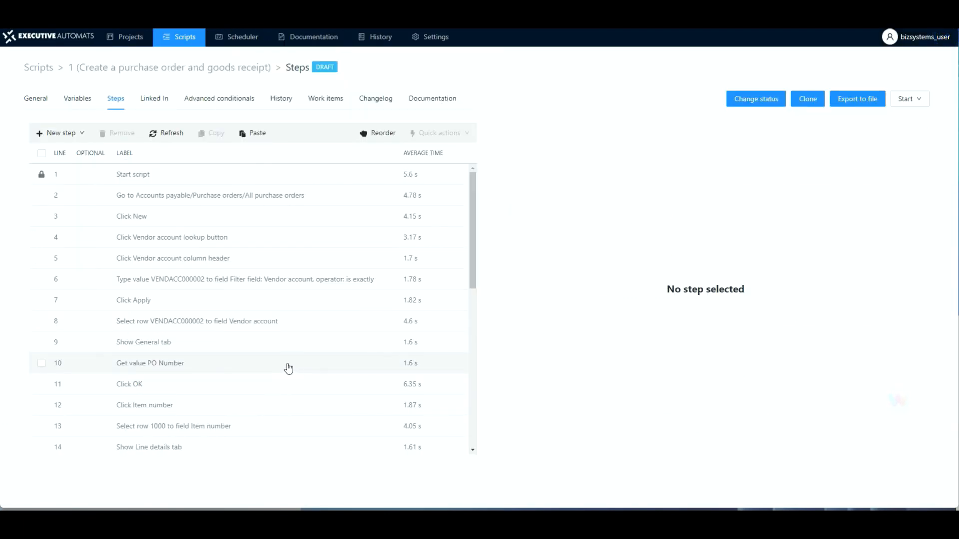
# - Open the most recent run in the script's history and inspect the output values of lines 8 and 10
pyautogui.click(280, 104)
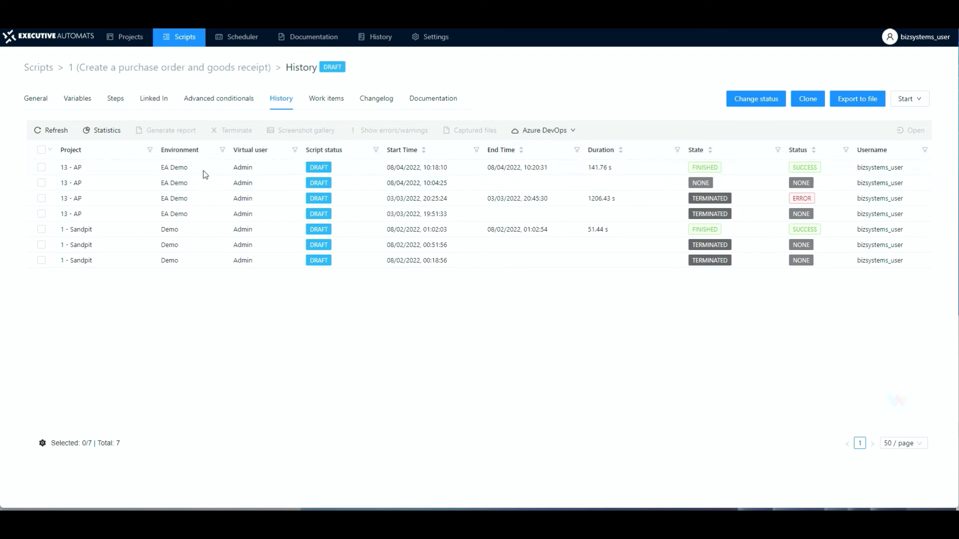
pyautogui.doubleClick(169, 167)
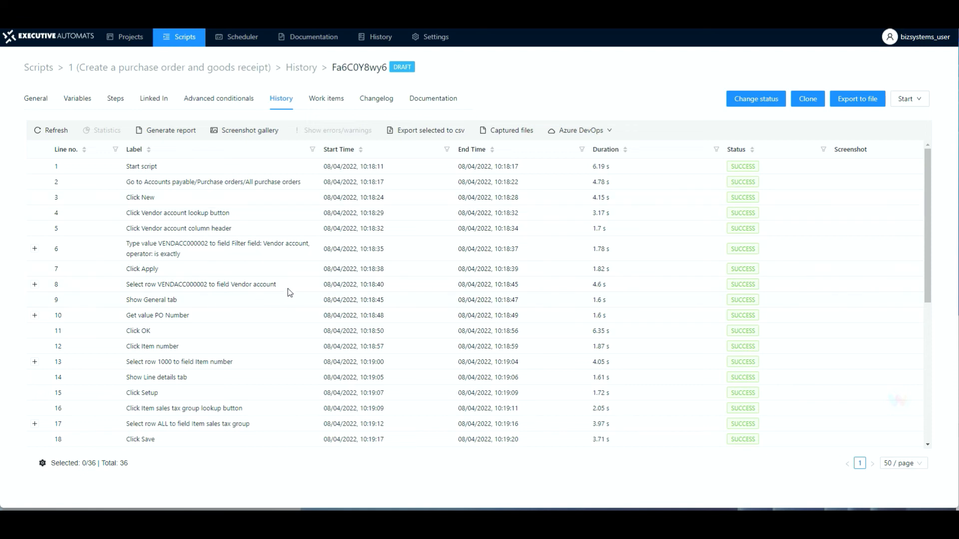
pyautogui.click(36, 288)
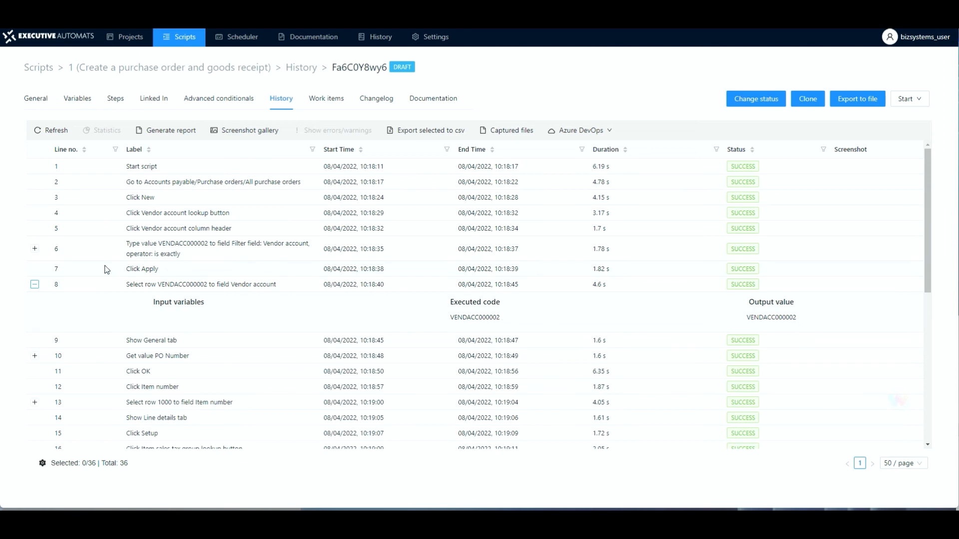
pyautogui.click(35, 285)
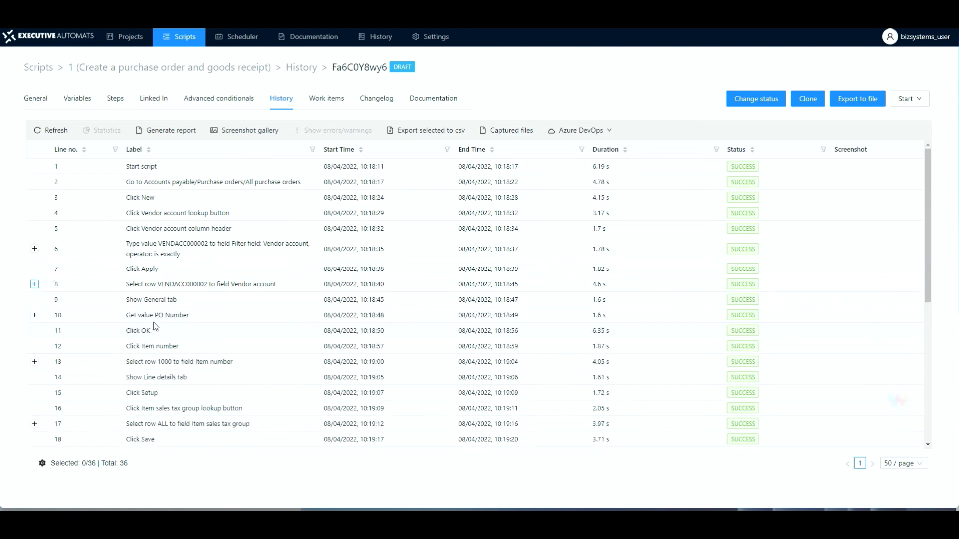
pyautogui.click(35, 317)
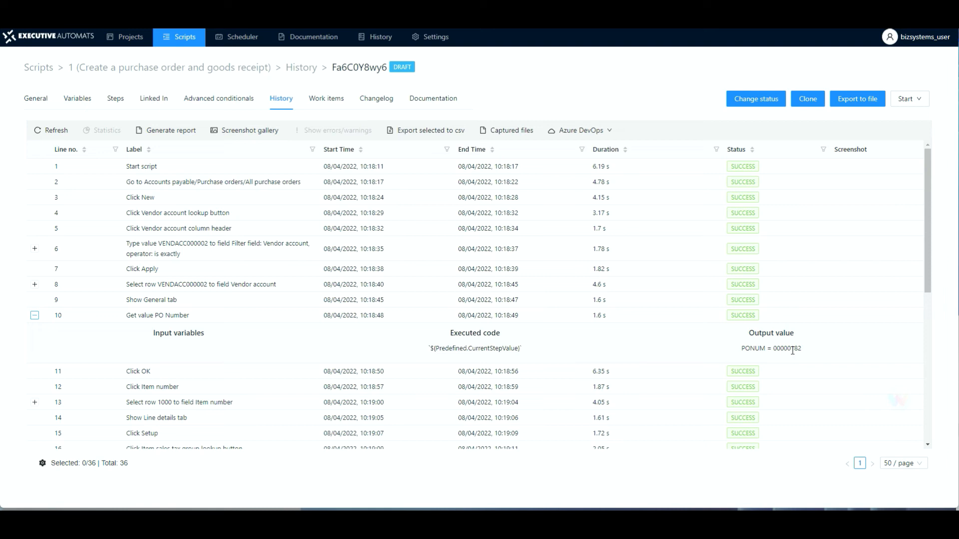
pyautogui.click(34, 315)
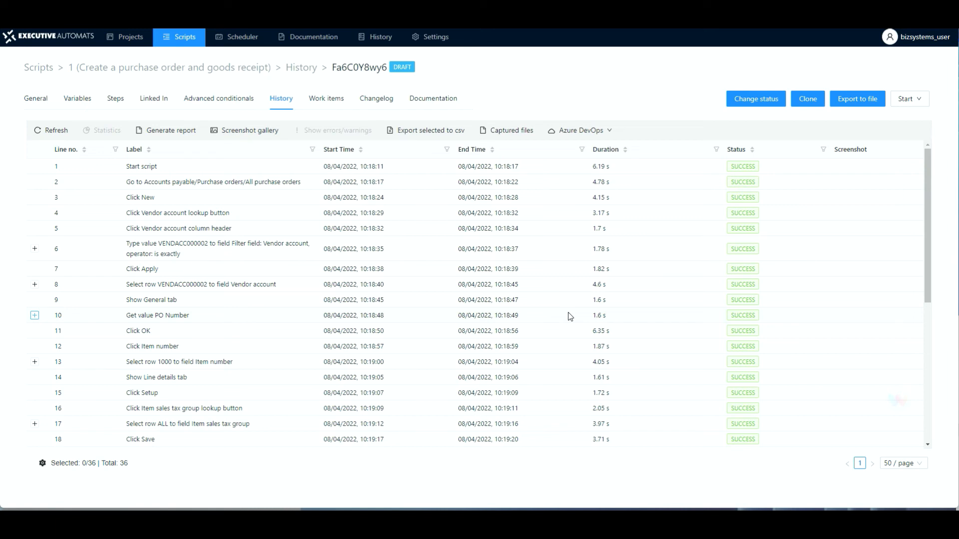
# - Return to the script's steps and change the script status to Ready for review
pyautogui.click(109, 102)
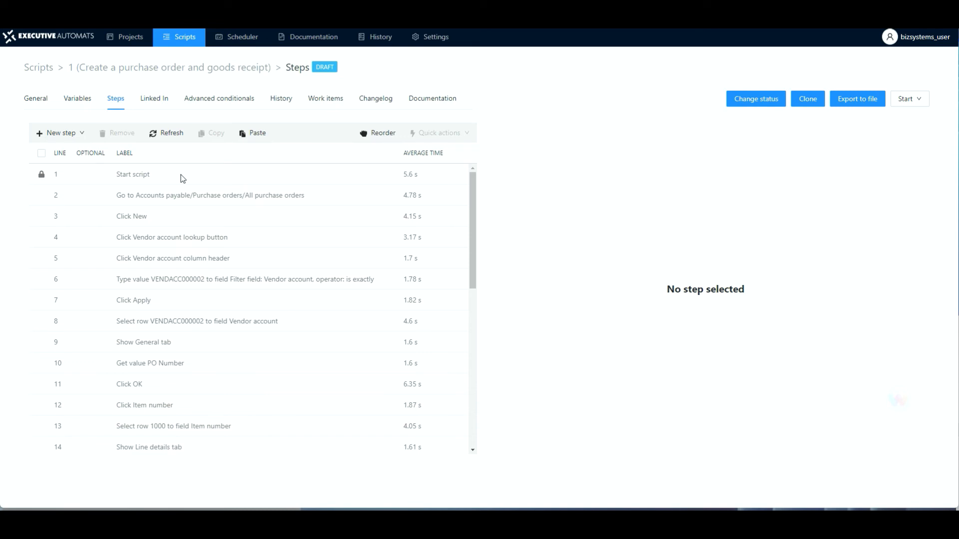
pyautogui.click(754, 100)
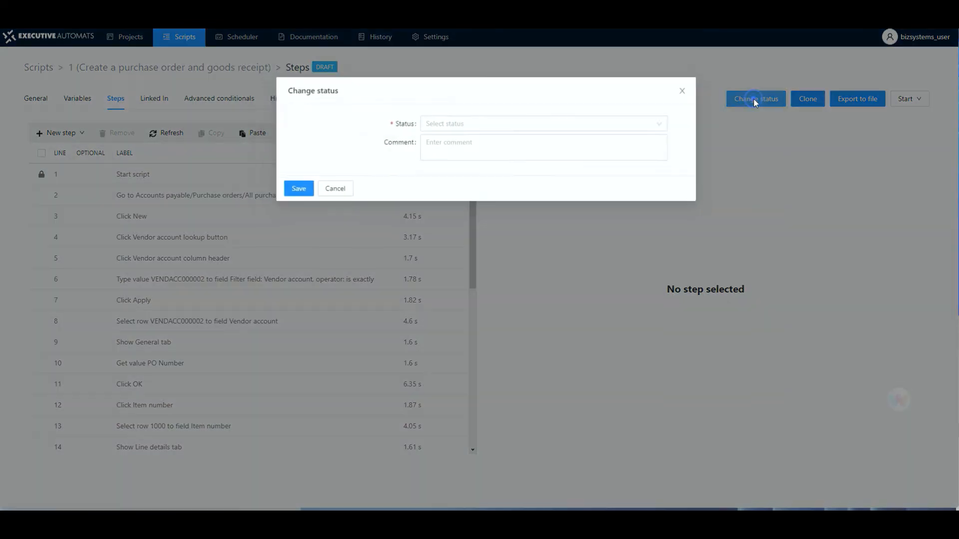
pyautogui.click(556, 124)
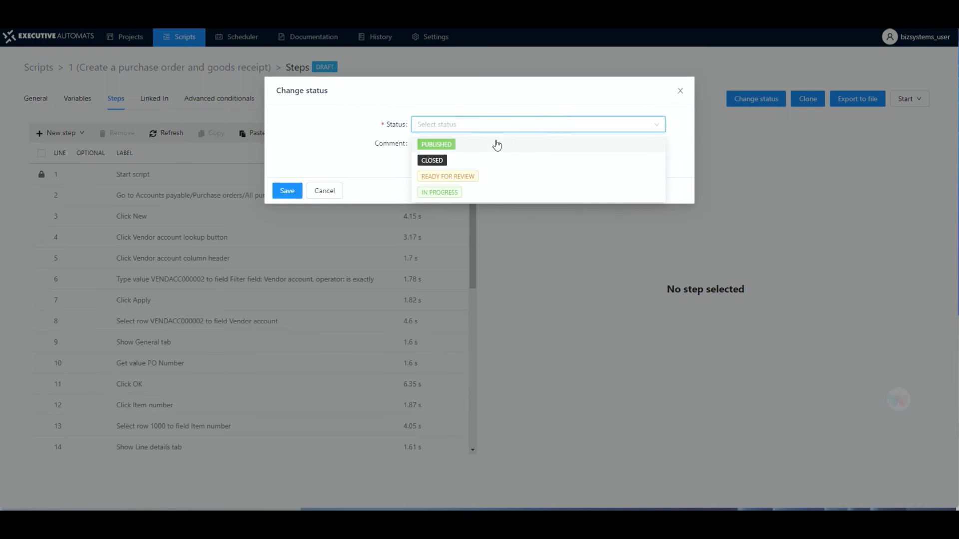
pyautogui.click(467, 177)
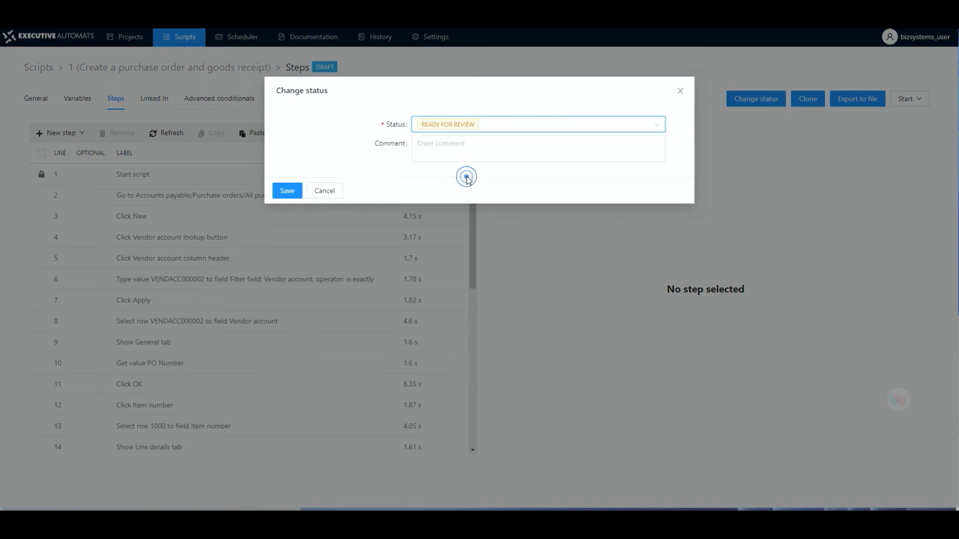
pyautogui.click(287, 191)
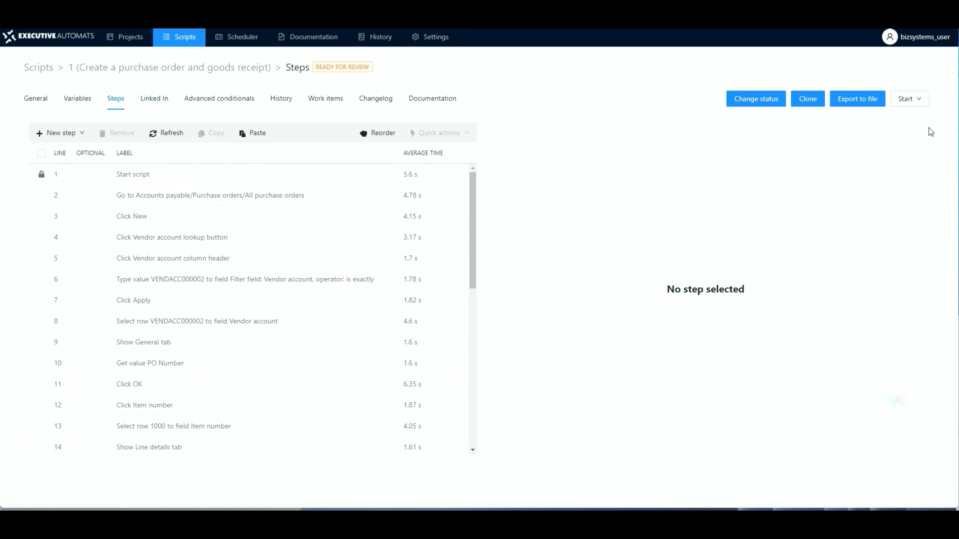
# - Play the script in the background with documentation generated in Document and Video mode
pyautogui.click(919, 99)
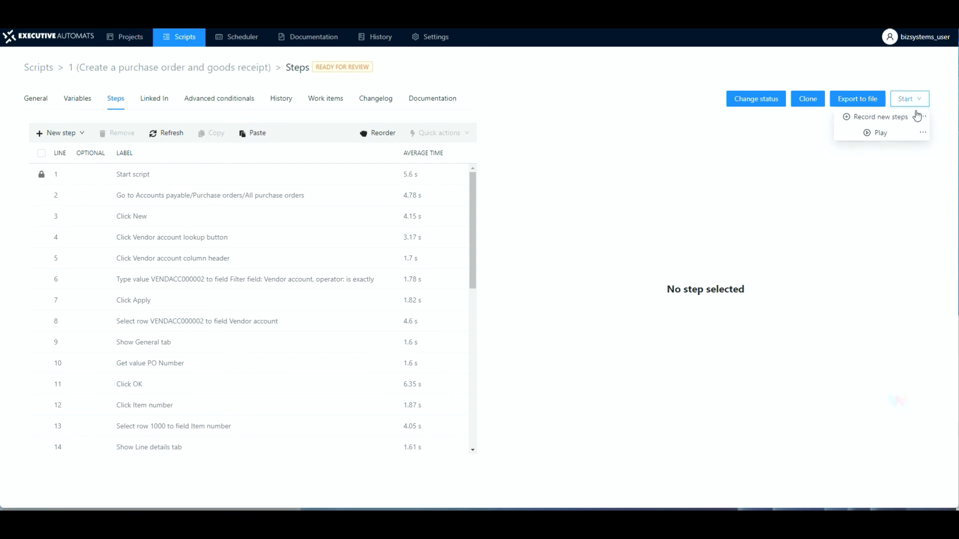
pyautogui.click(922, 132)
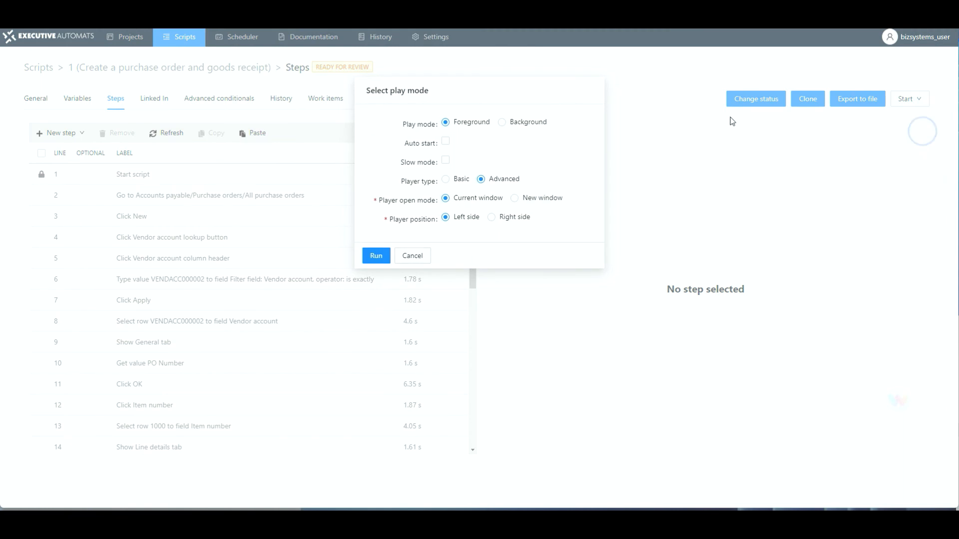
pyautogui.click(502, 123)
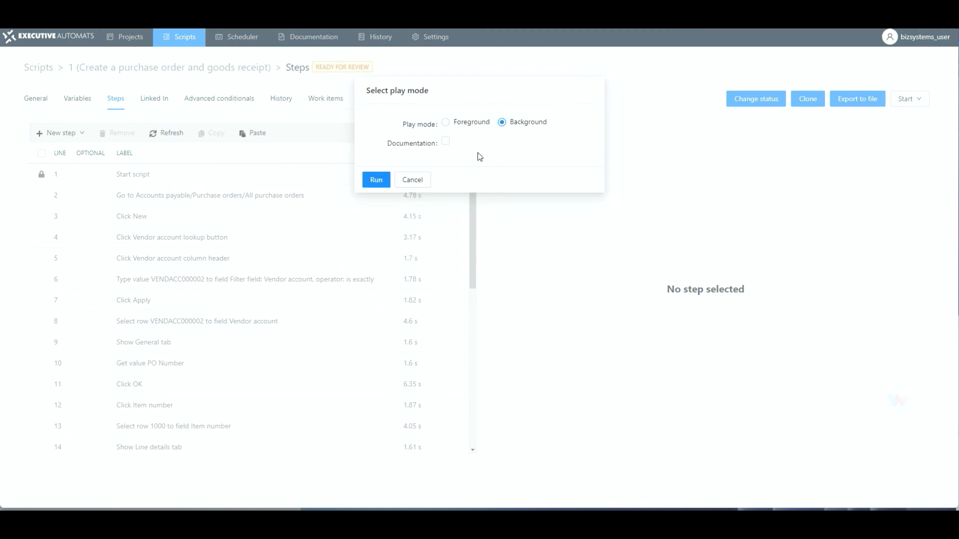
pyautogui.click(446, 143)
pyautogui.click(568, 170)
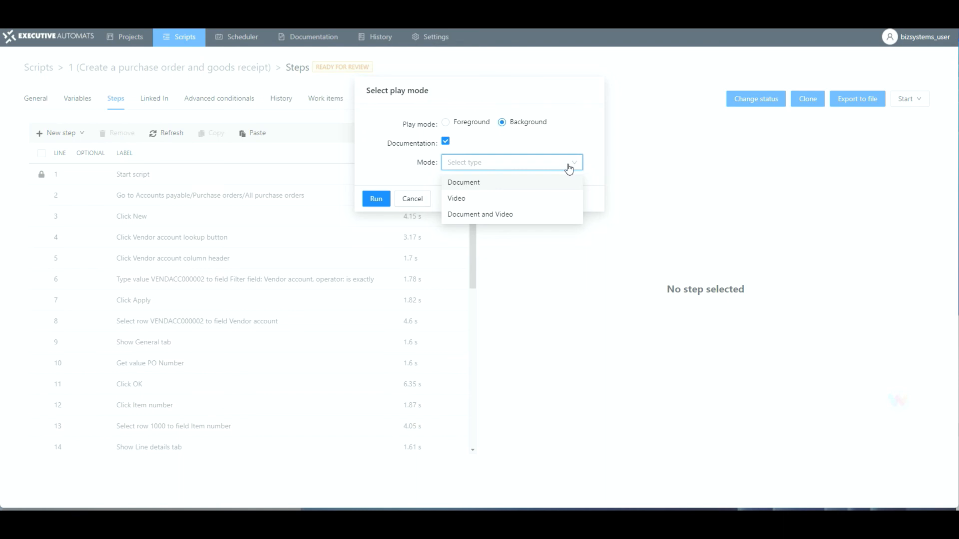
pyautogui.click(495, 216)
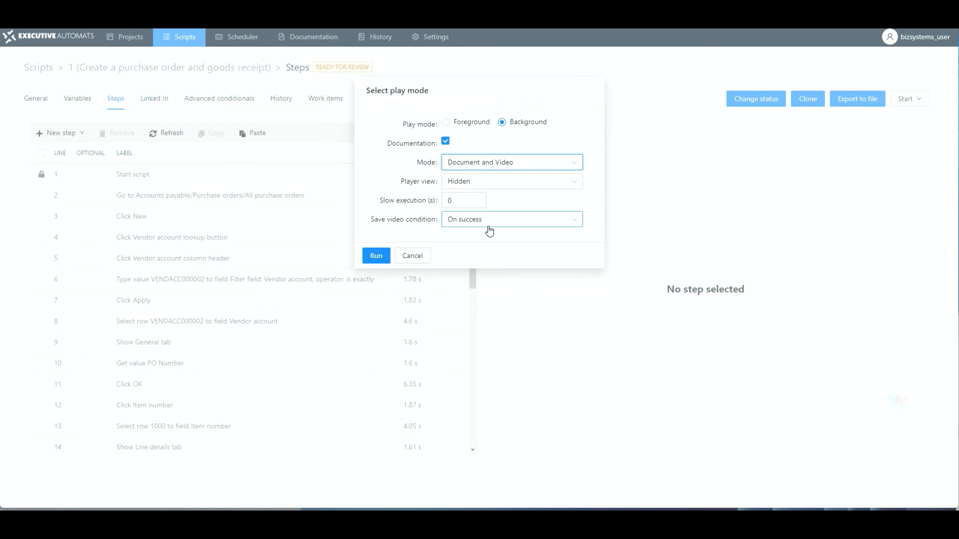
pyautogui.click(376, 255)
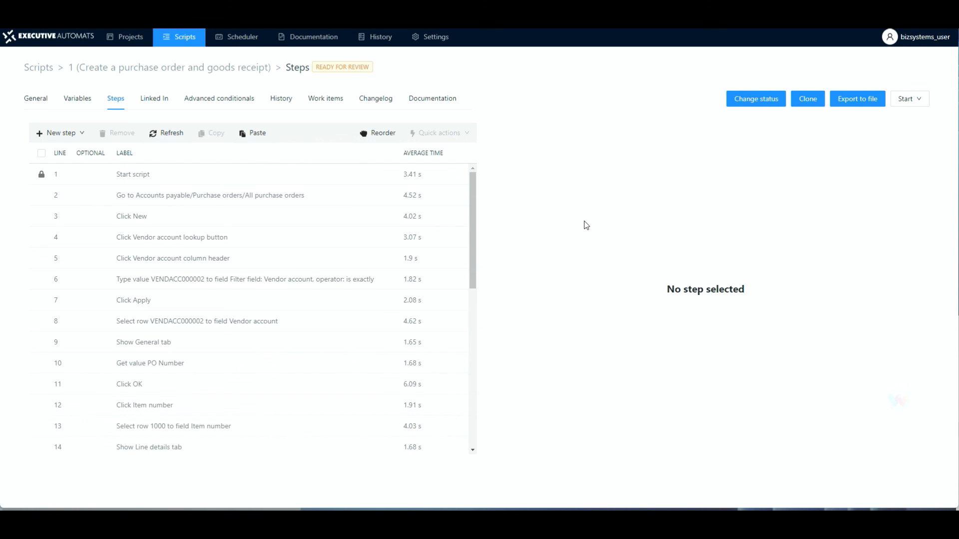
# - Check the background run in the script's history, then download and open the generated documentation of type Document
pyautogui.click(274, 100)
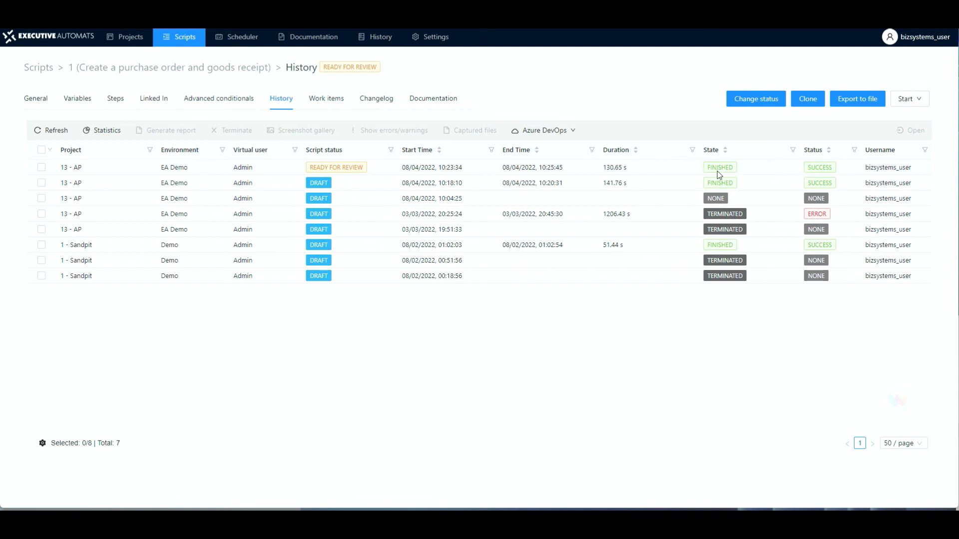
pyautogui.click(431, 103)
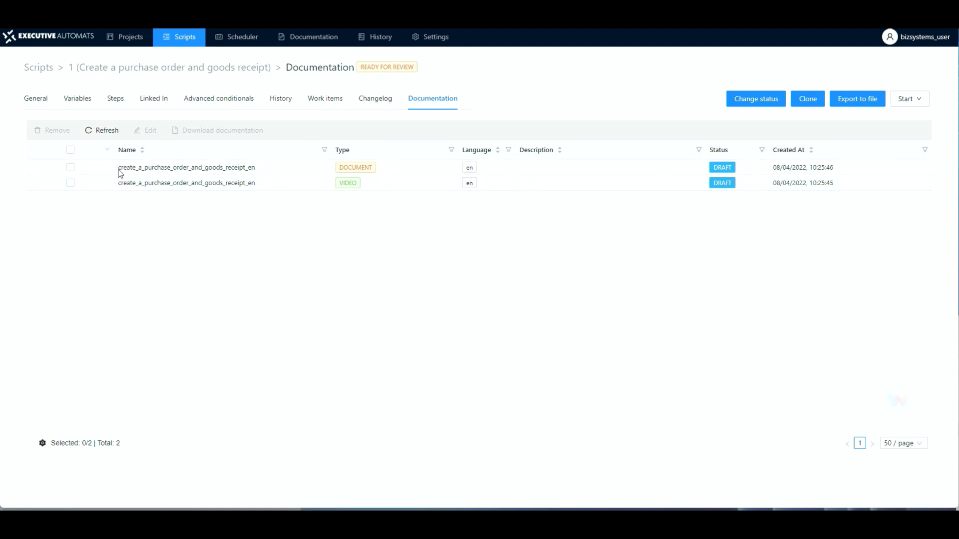
pyautogui.click(71, 167)
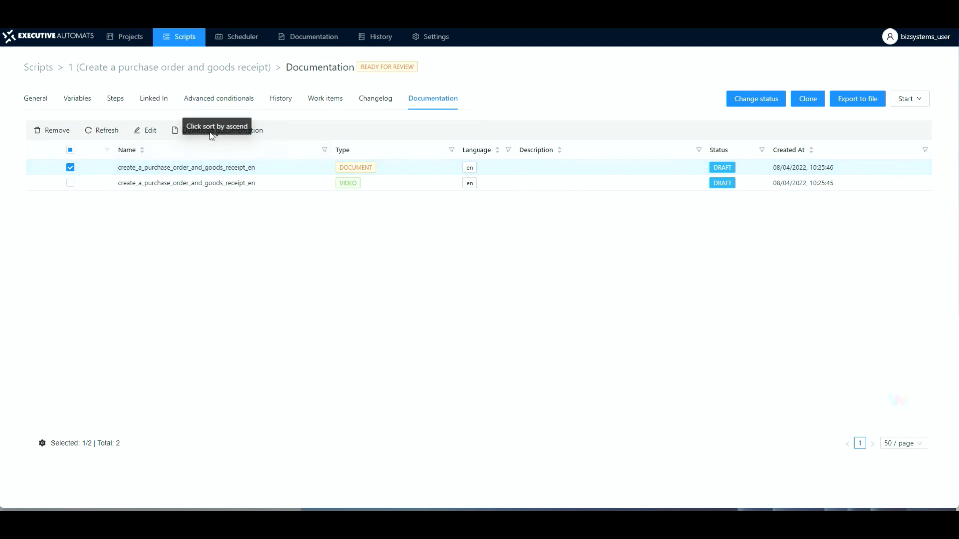
pyautogui.click(230, 132)
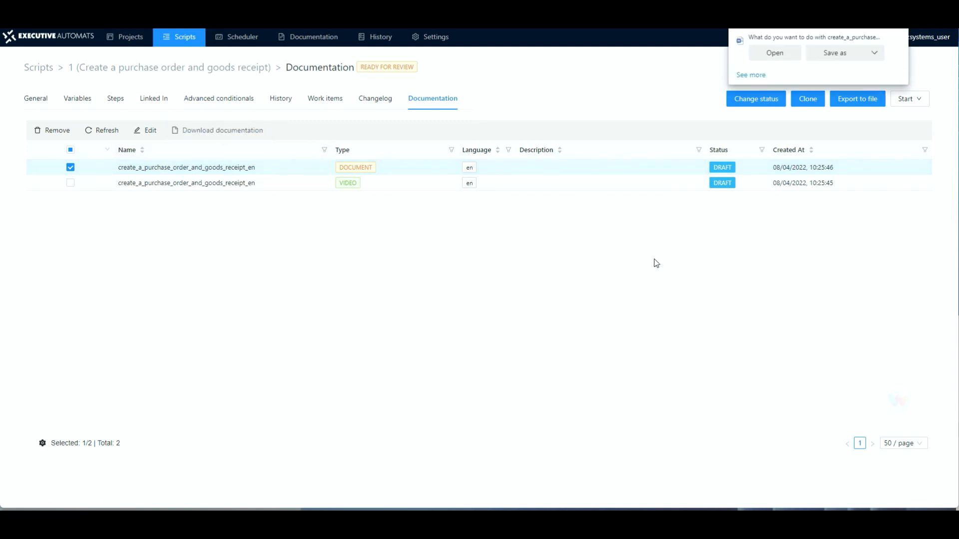
pyautogui.click(783, 57)
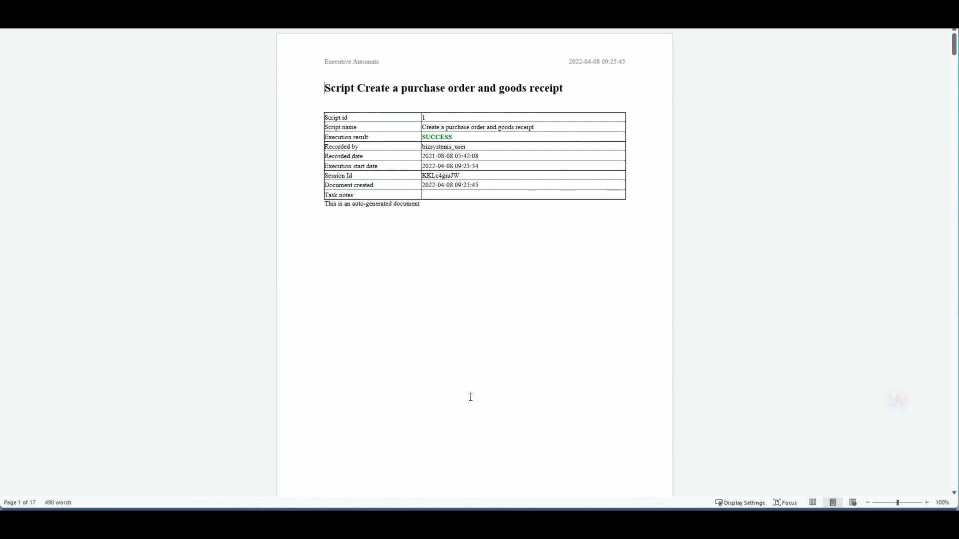
# - Examine the generated Word document's step descriptions and screenshots, from the start of the script through step 6
pyautogui.scroll(-10, 433, 357)
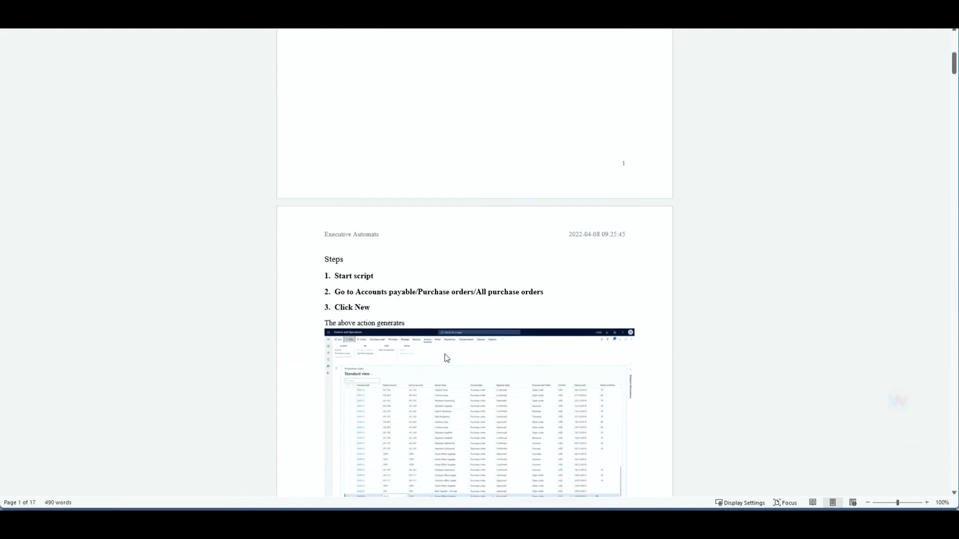
pyautogui.scroll(-4, 447, 358)
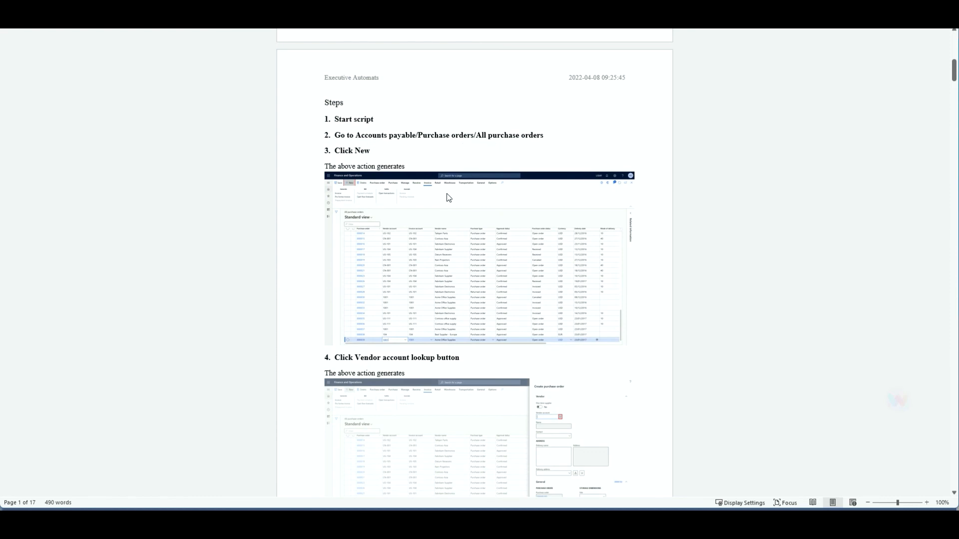
pyautogui.scroll(-1, 462, 285)
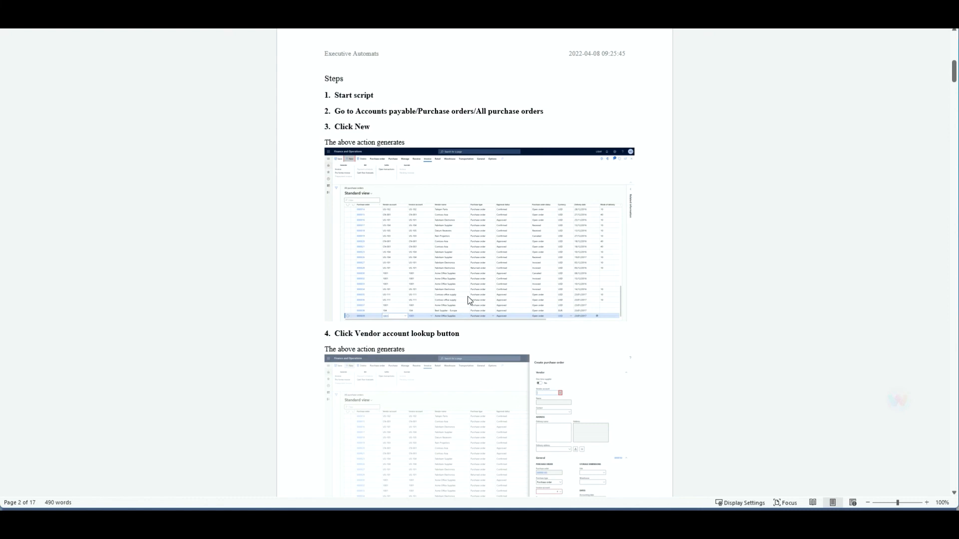
pyautogui.scroll(-1, 438, 274)
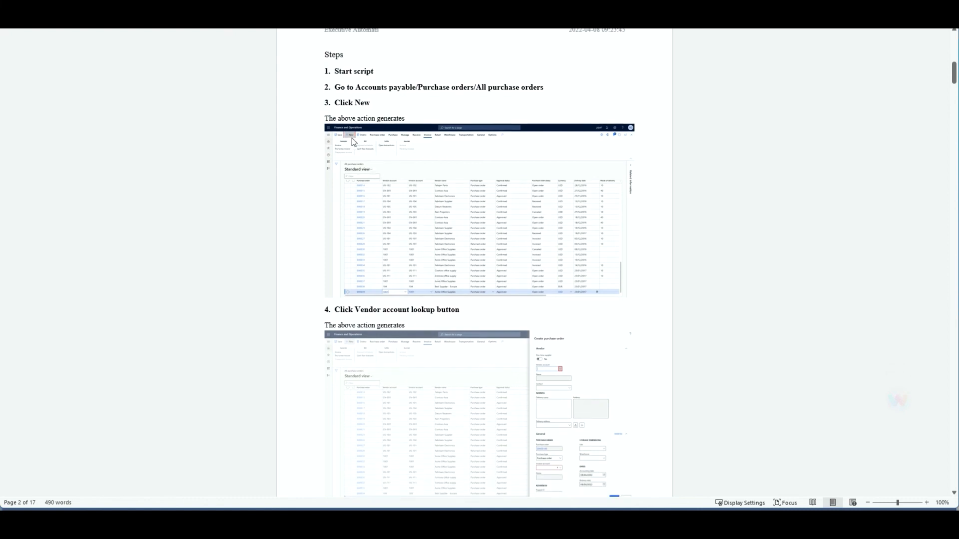
pyautogui.scroll(-8, 501, 280)
pyautogui.scroll(-6, 501, 282)
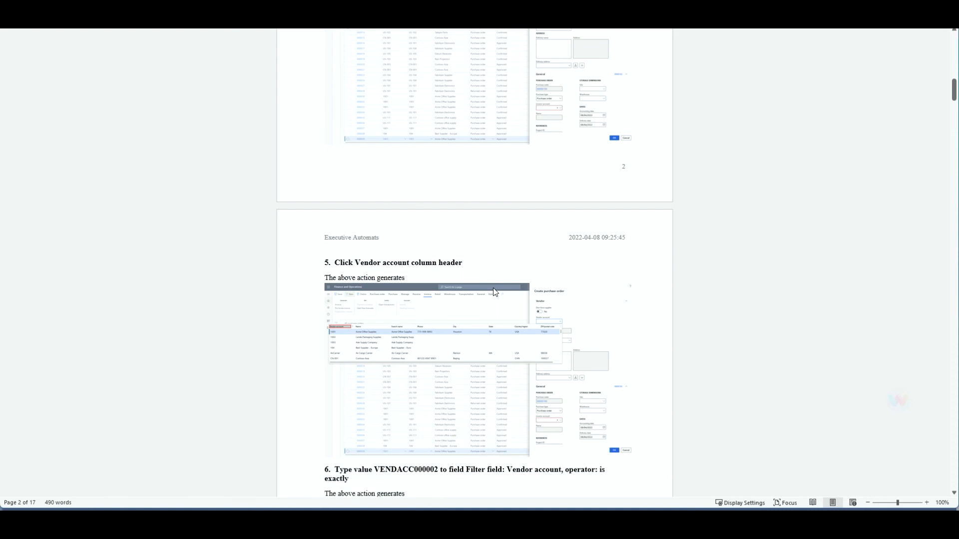
pyautogui.scroll(-4, 489, 328)
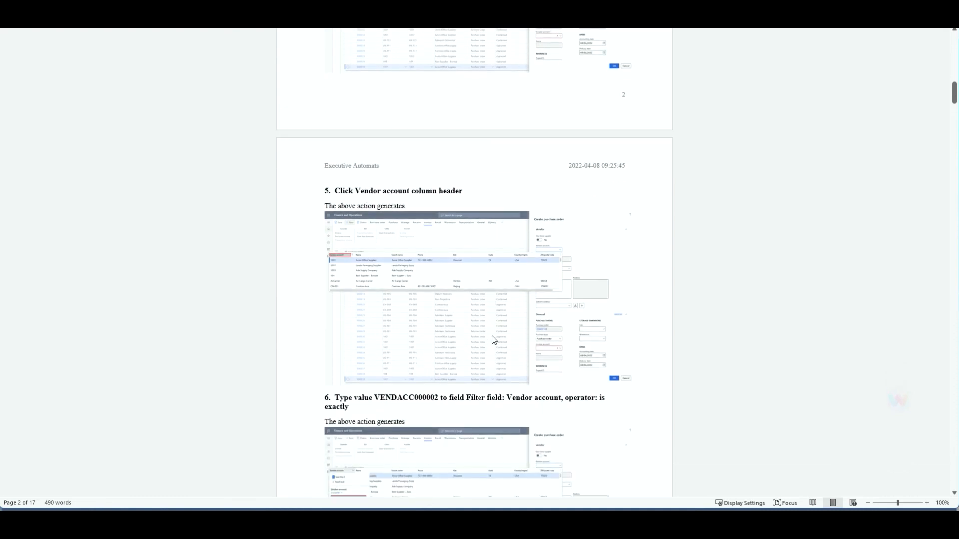
pyautogui.scroll(-2, 493, 335)
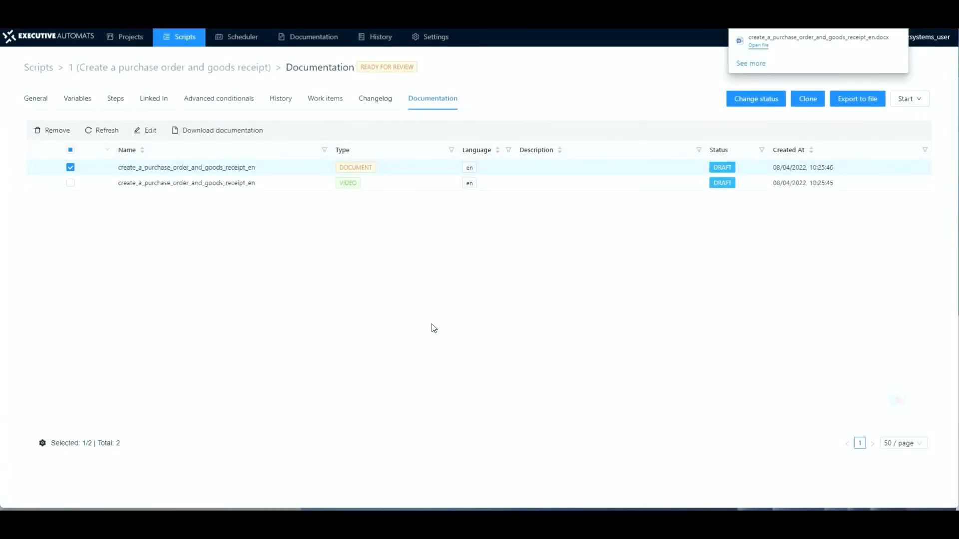
# - Download the generated documentation of type Video, play it in the media player and close the player
pyautogui.click(191, 185)
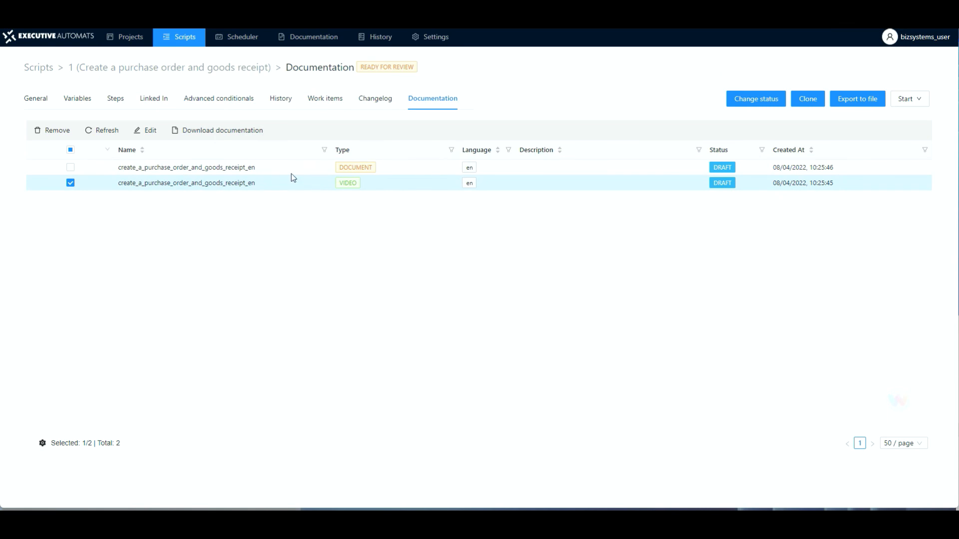
pyautogui.click(210, 135)
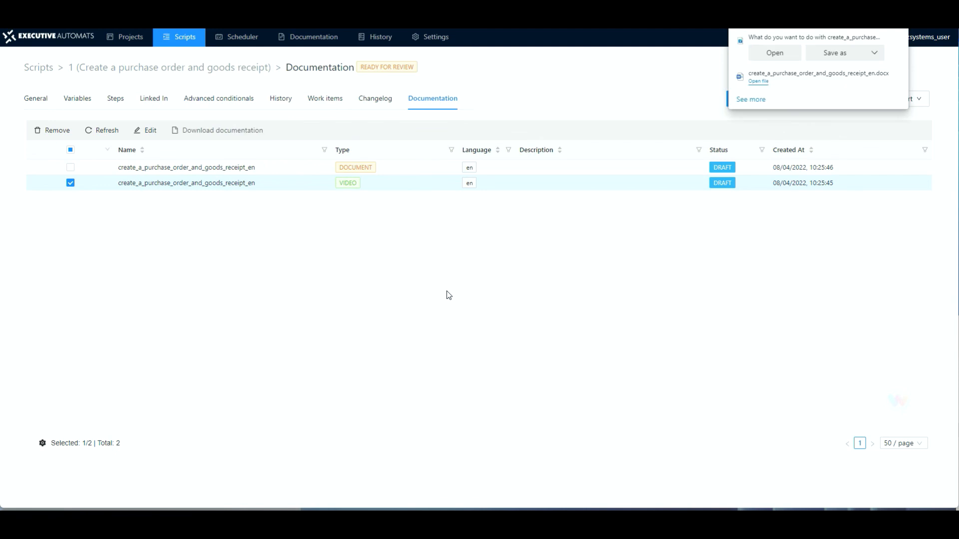
pyautogui.click(782, 56)
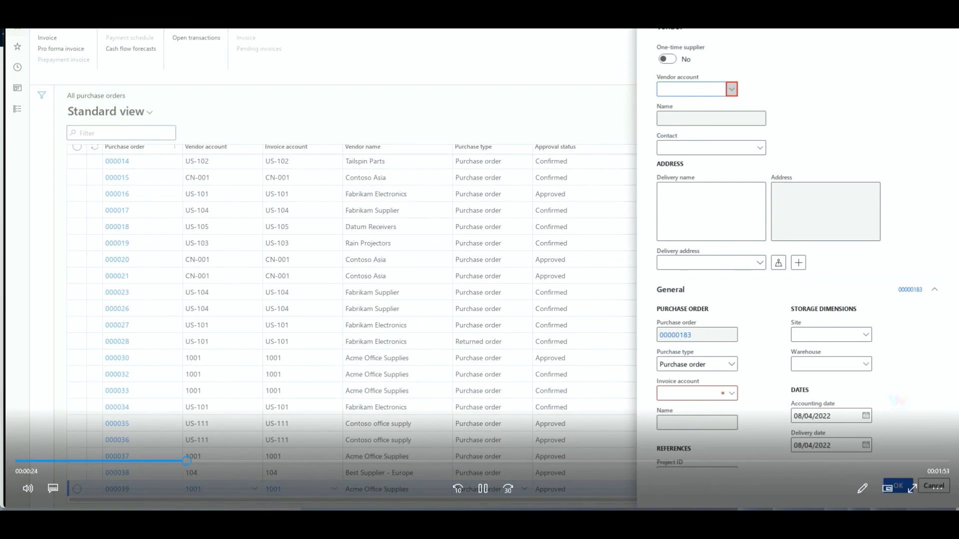
pyautogui.hotkey('alt', 'Left')
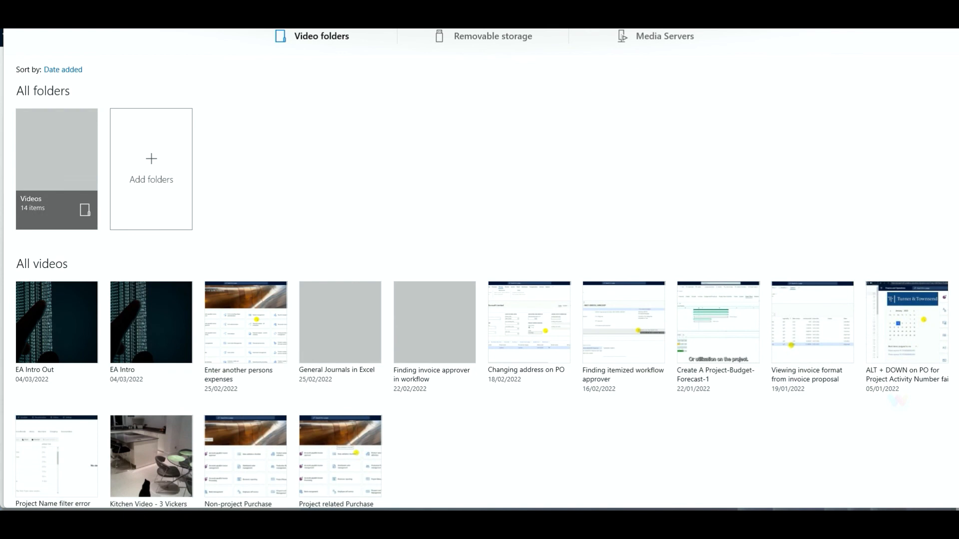
pyautogui.hotkey('alt', 'F4')
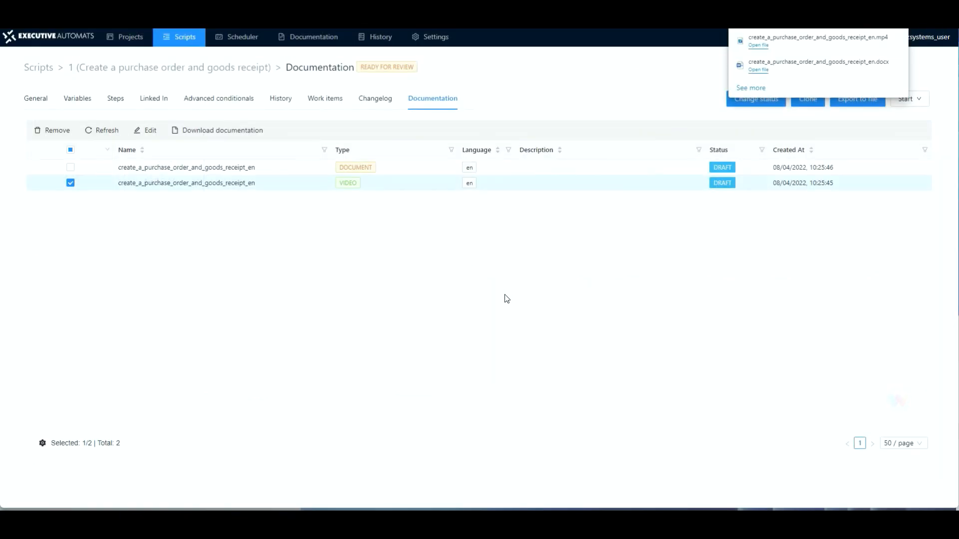